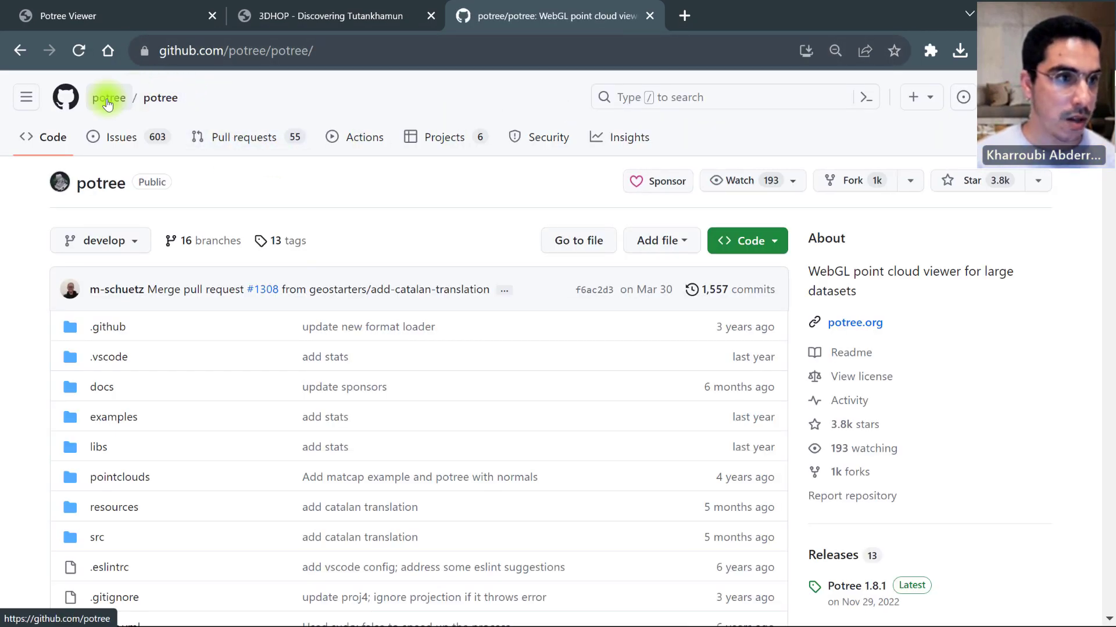
Open the PotreeDesktop repository's releases page from the potree organization and find the PotreeDesktop 1.8.1 assets
mouse_move(108, 99)
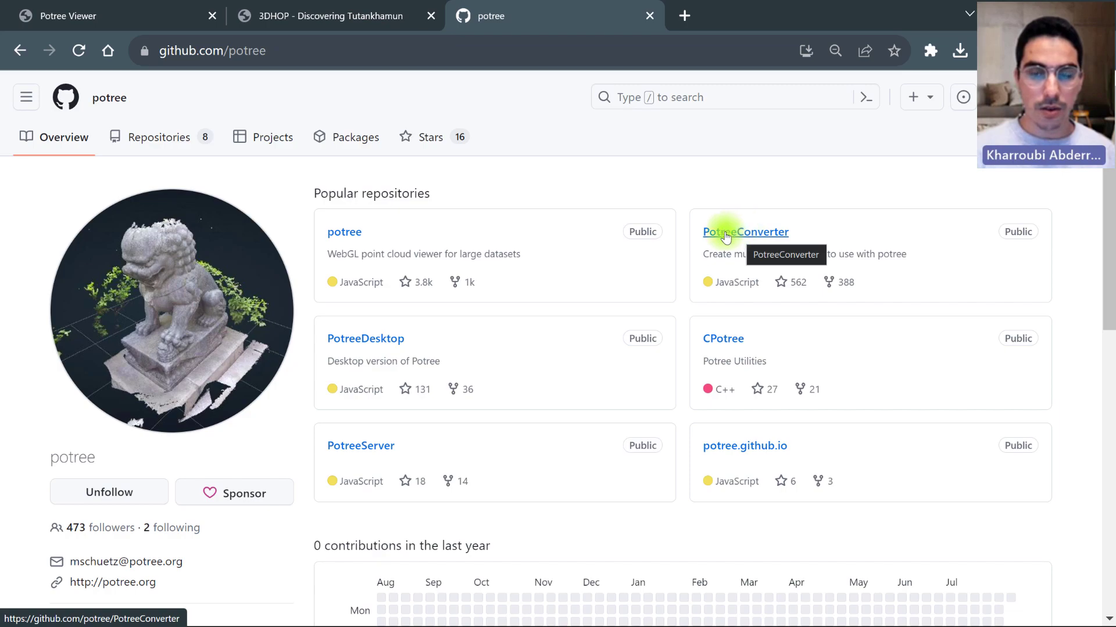
right_click(352, 342)
click(388, 352)
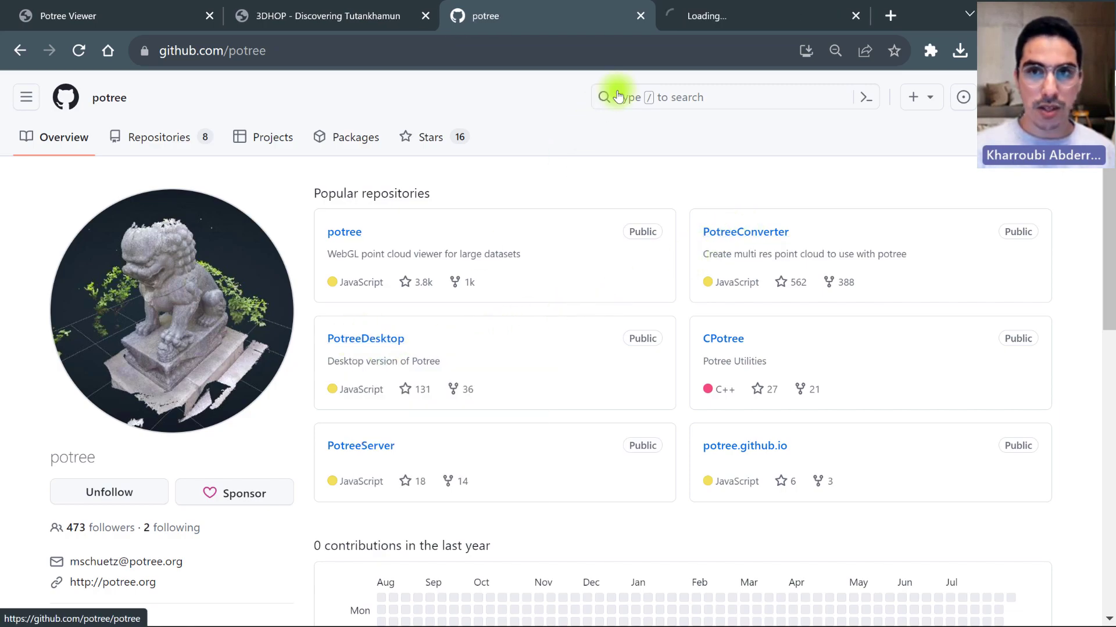
click(714, 12)
scroll(558, 182, down, 5)
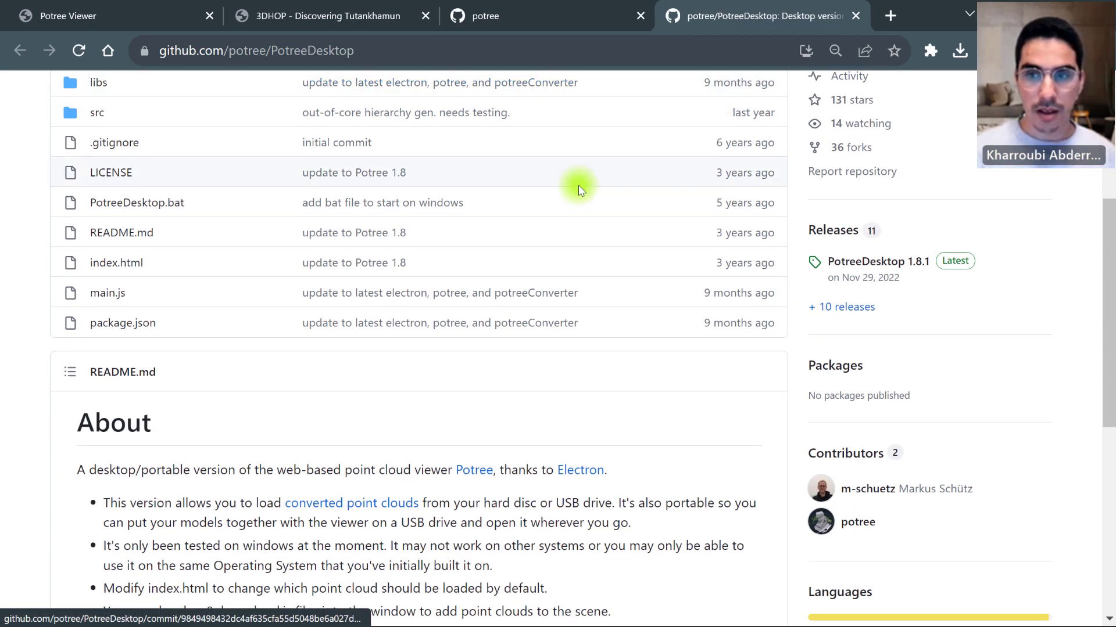
click(843, 308)
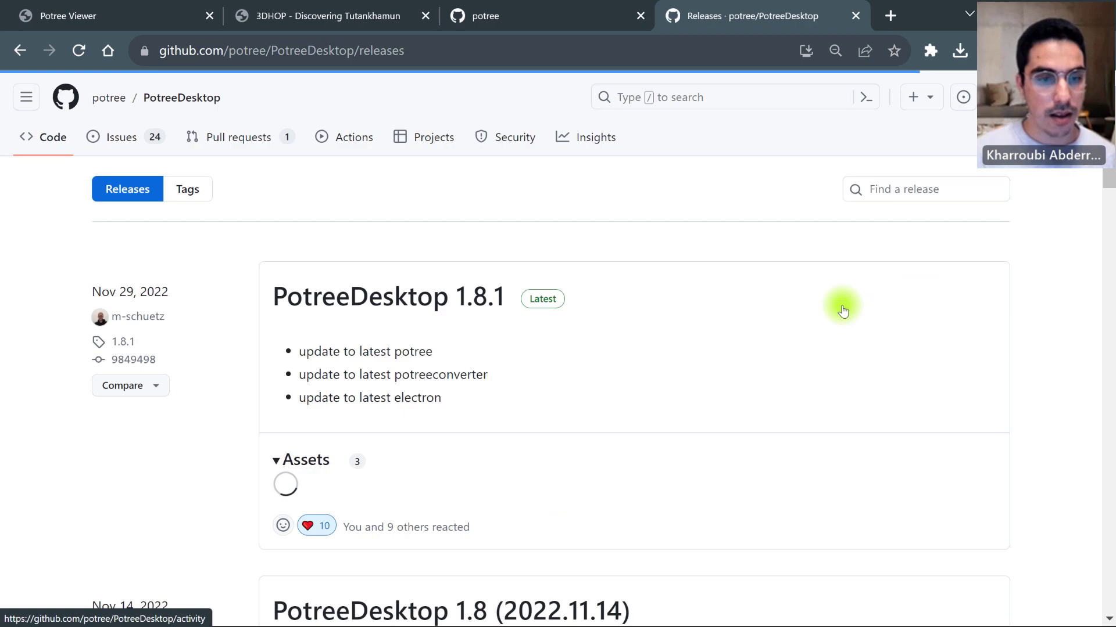
scroll(618, 319, down, 2)
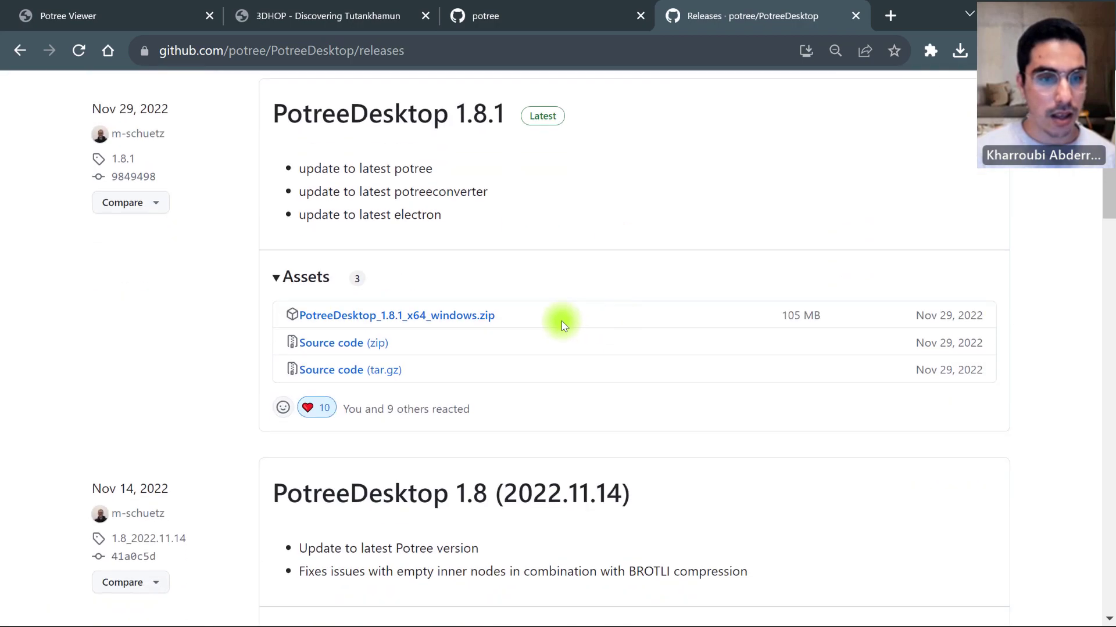
right_click(402, 318)
click(462, 325)
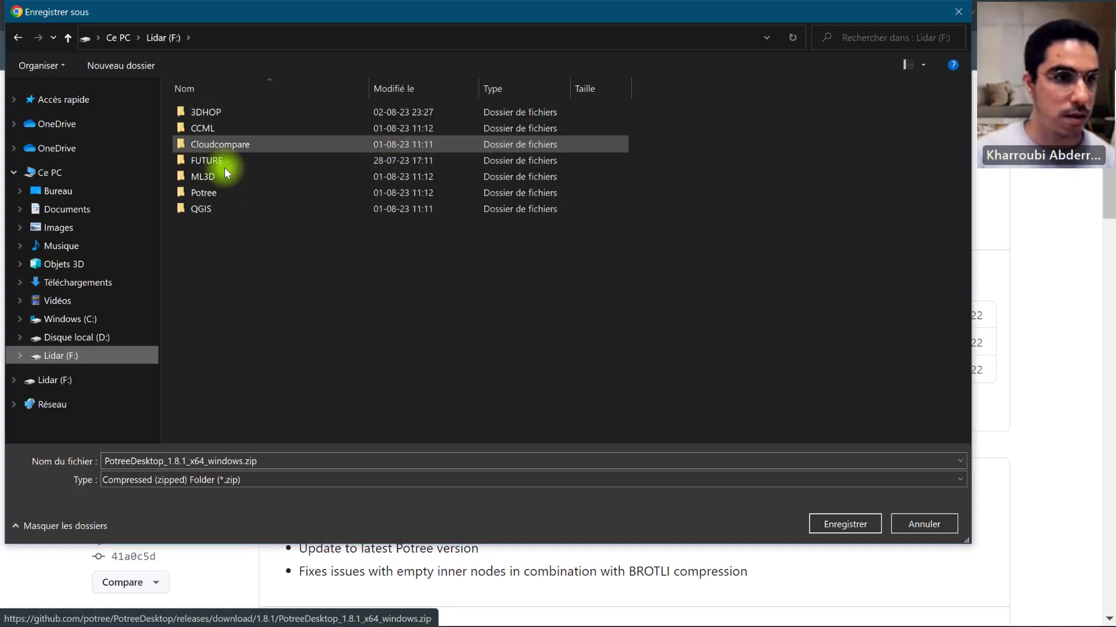
double_click(216, 191)
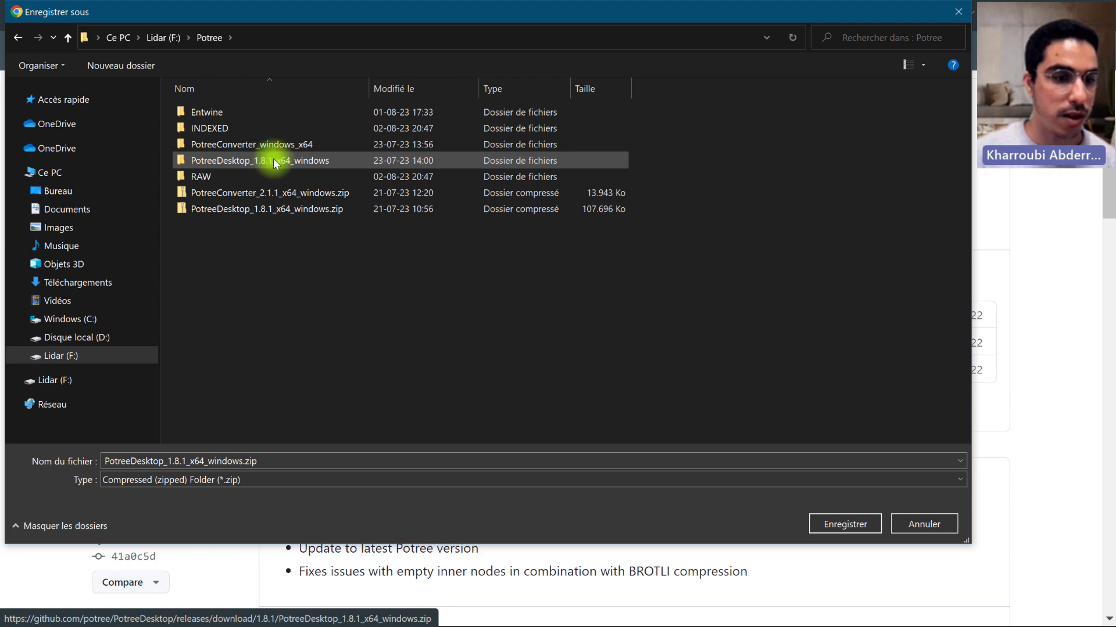
click(910, 523)
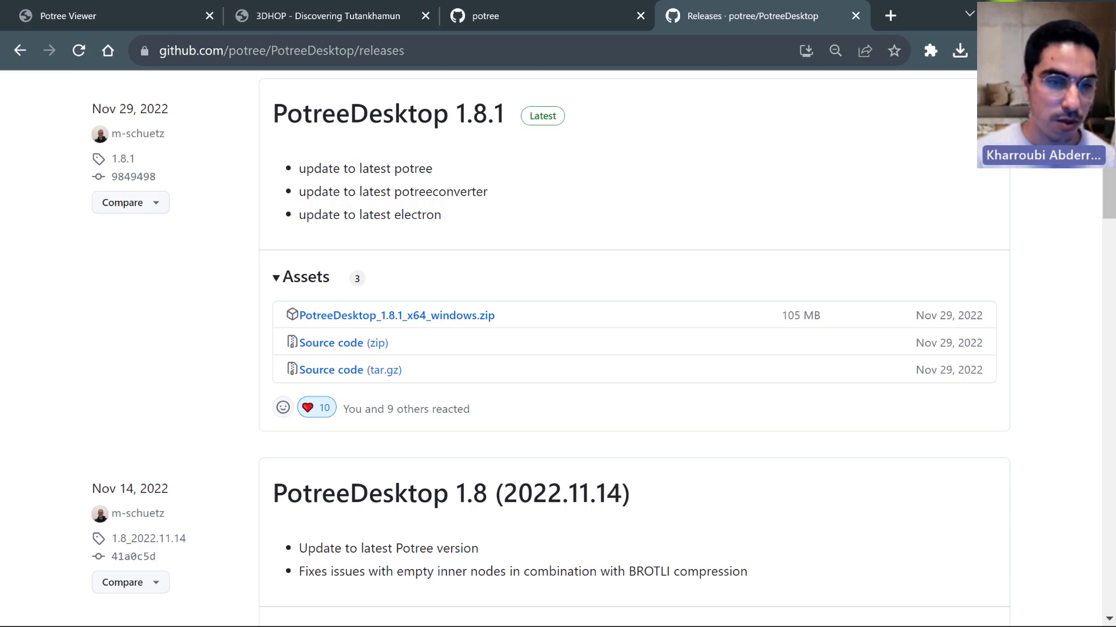
Switch to File Explorer and run PotreeDesktop.bat from the extracted PotreeDesktop_1.8.1_x64_windows folder
key(alt+Tab)
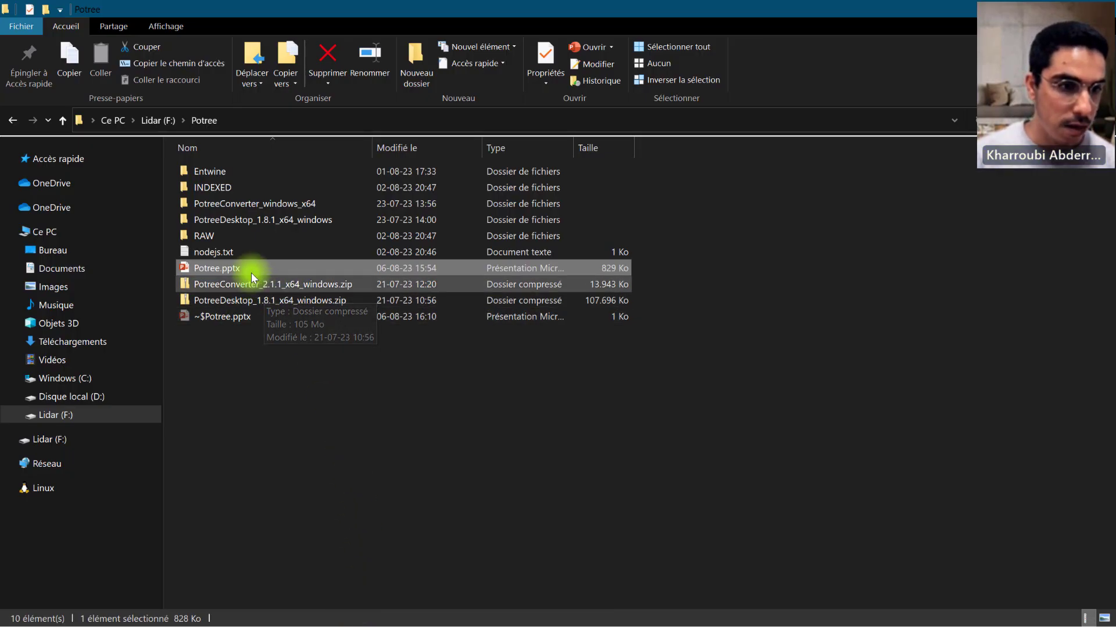
click(243, 301)
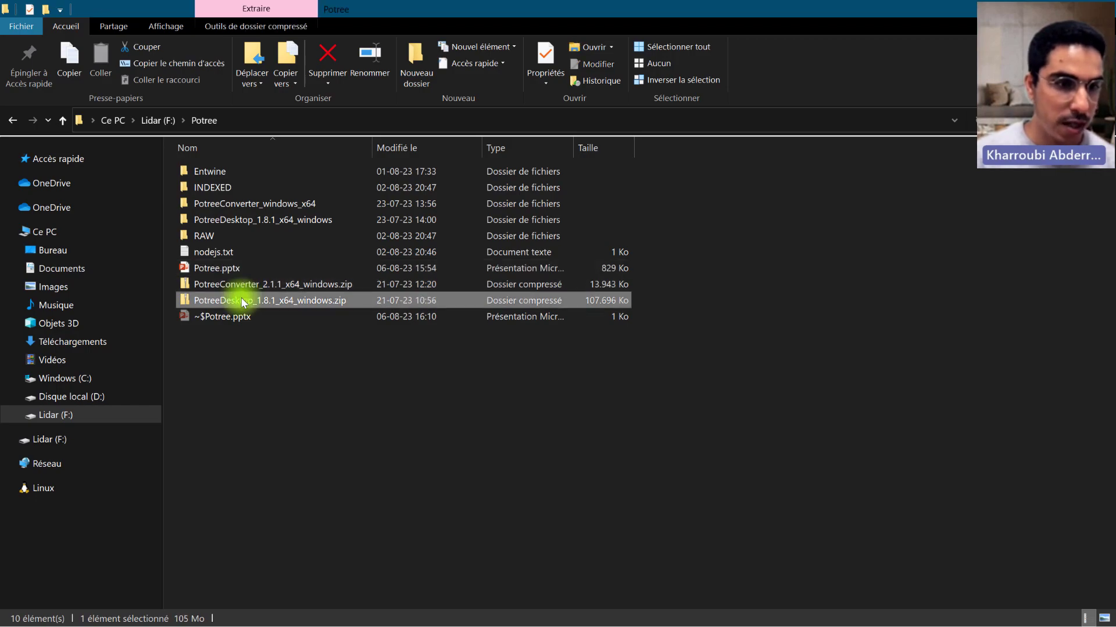
right_click(294, 303)
mouse_move(399, 372)
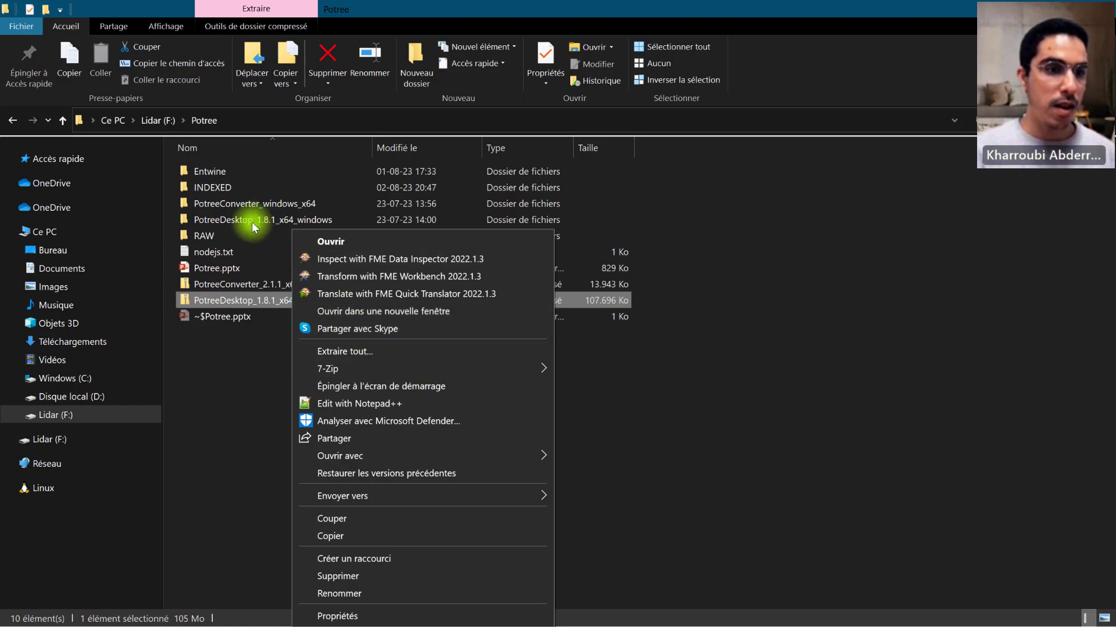
click(252, 223)
double_click(252, 222)
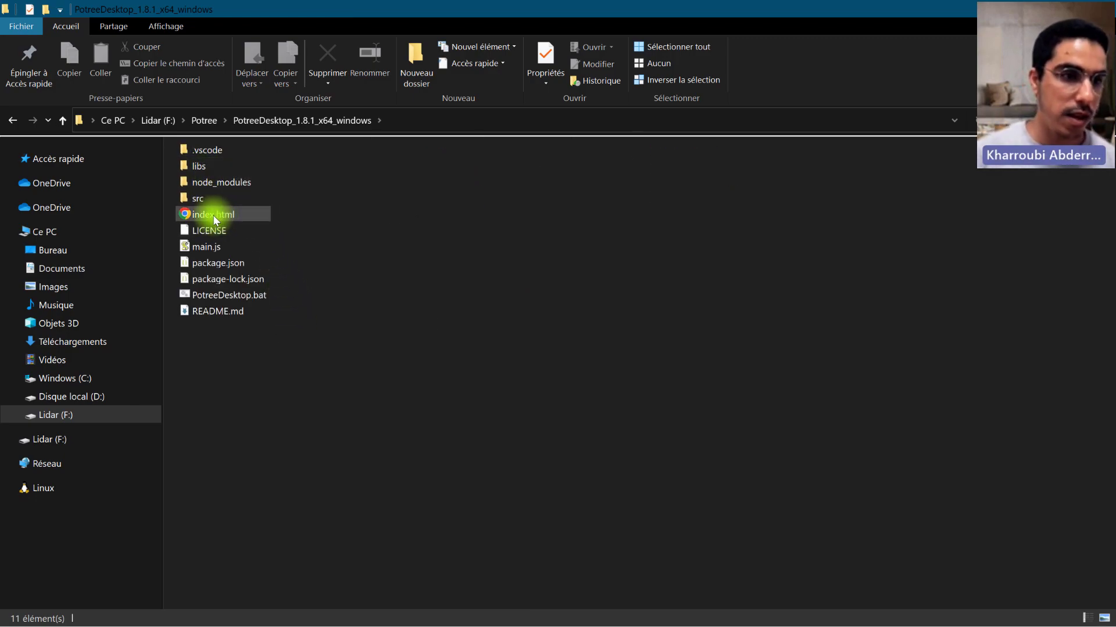
click(221, 297)
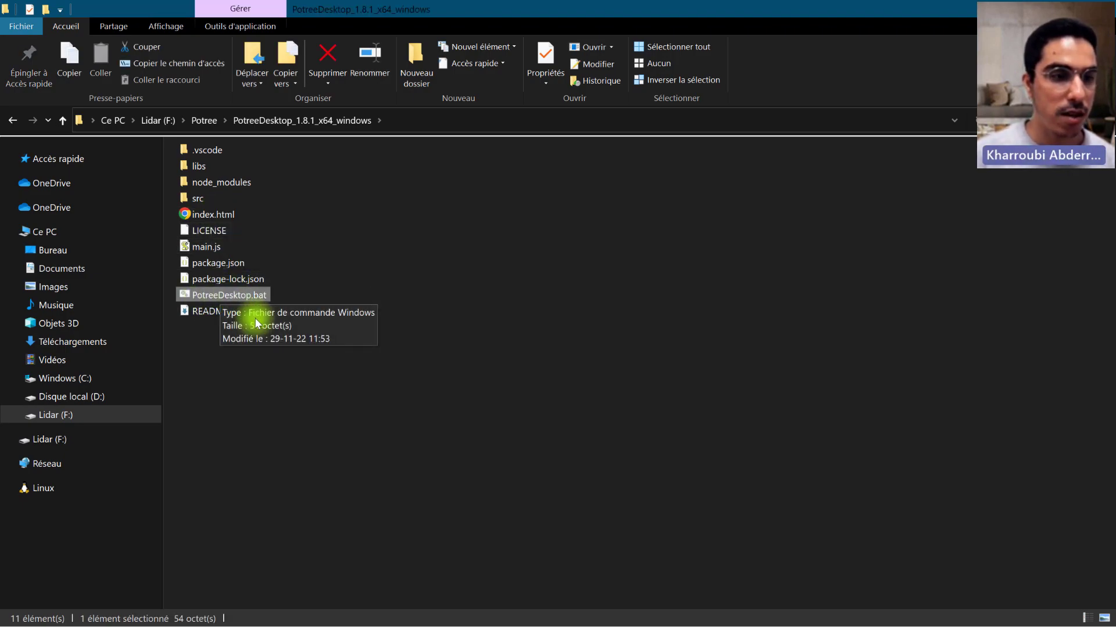
double_click(208, 293)
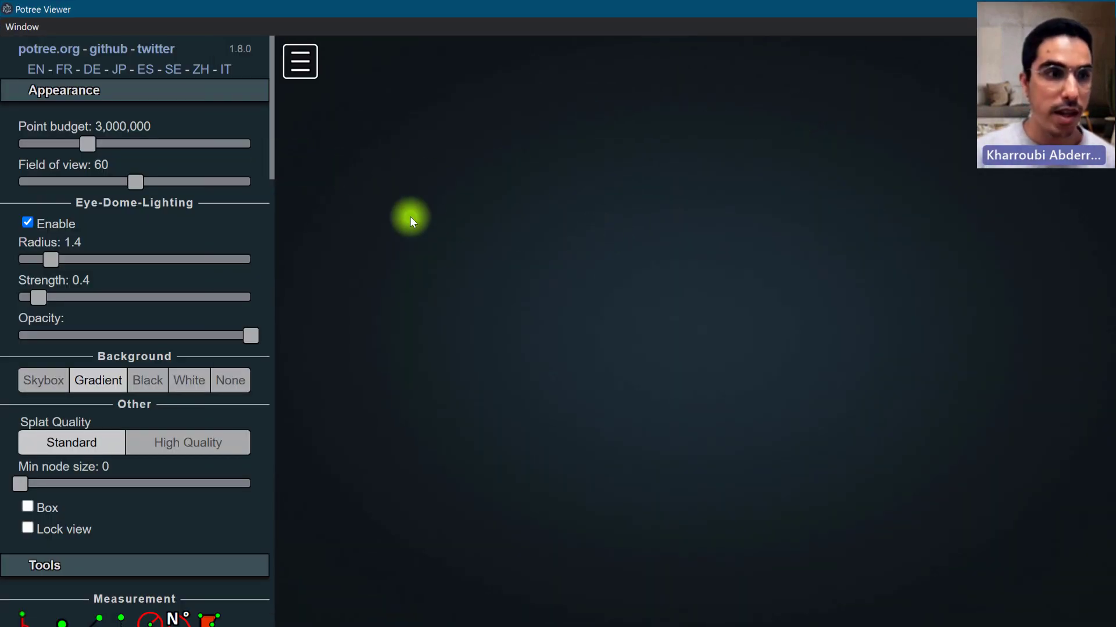
Look through the Appearance, Tools, Scene, Filters and About sections of the viewer and collapse them all
click(184, 100)
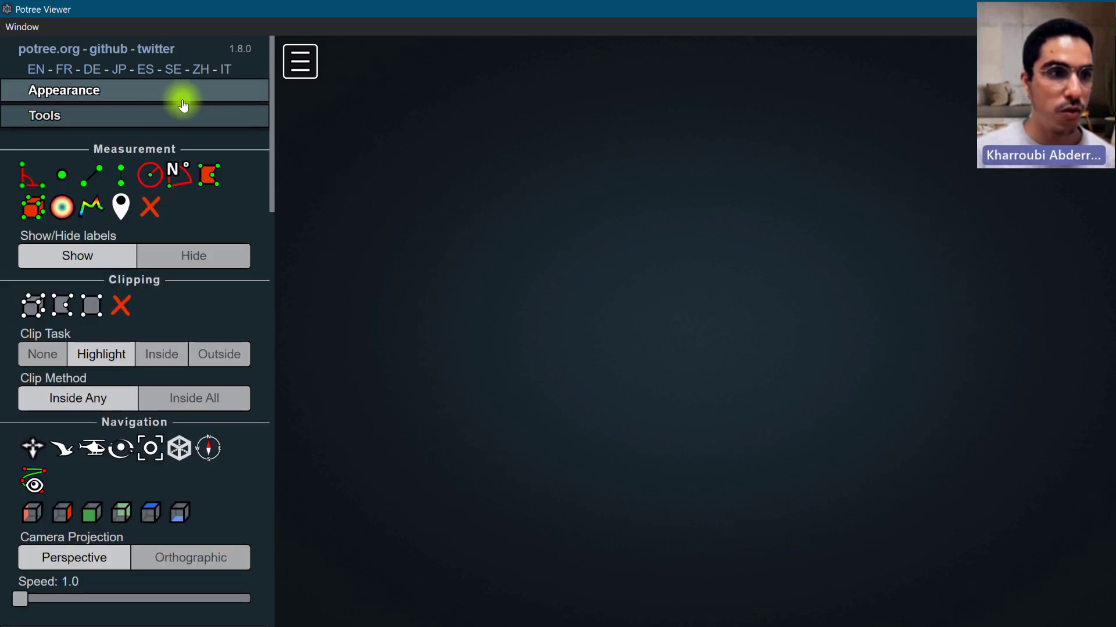
click(168, 116)
click(153, 149)
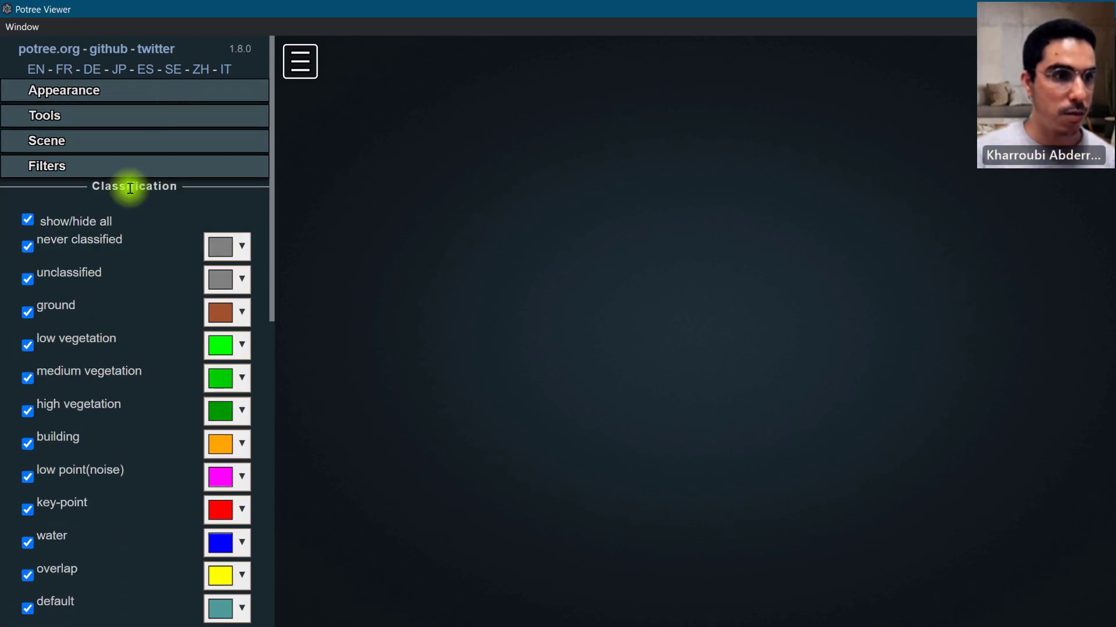
click(136, 167)
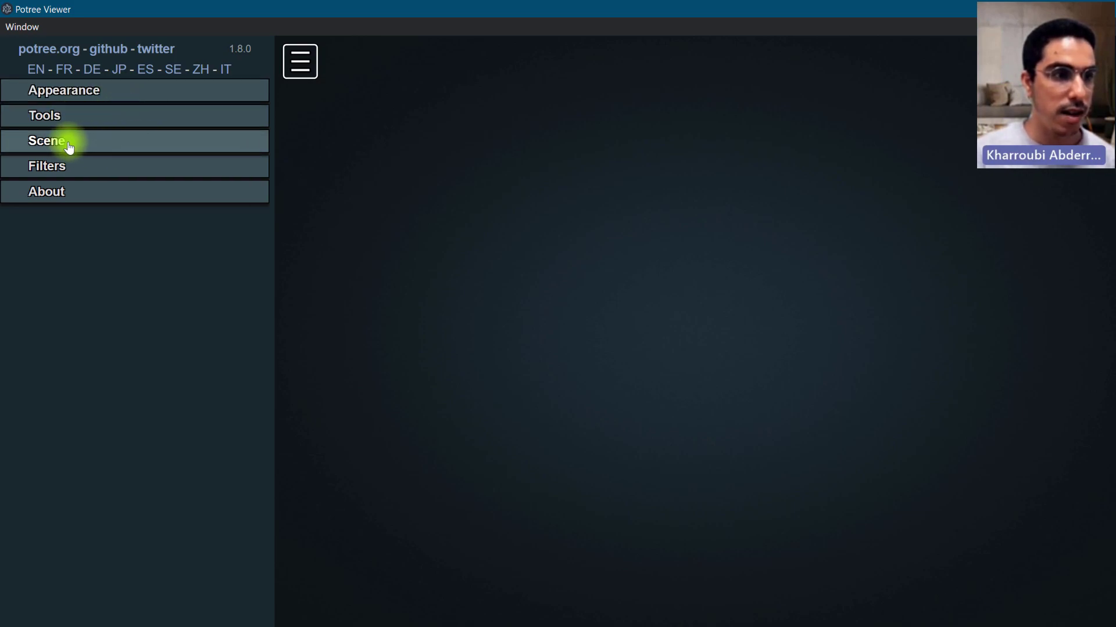
click(112, 198)
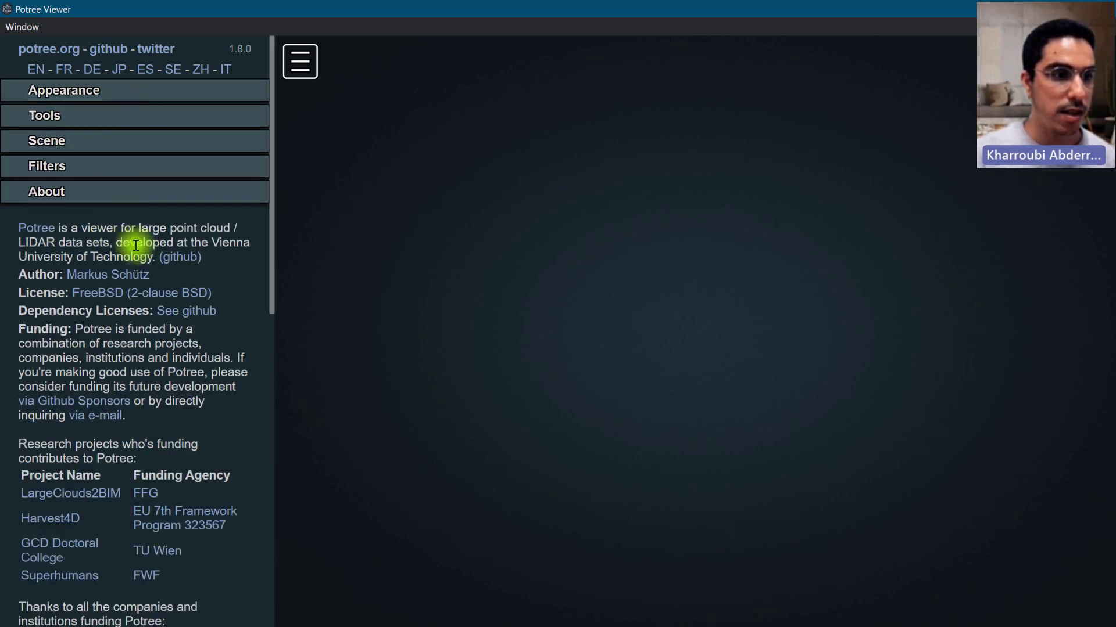
click(136, 198)
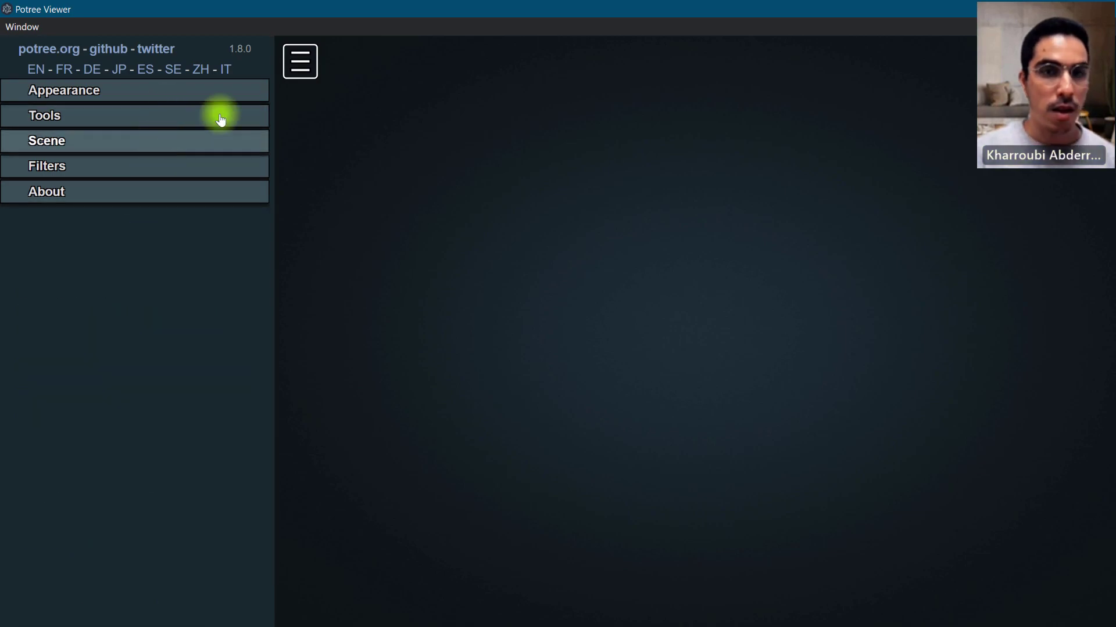
Minimize the Potree Viewer window to return to the PotreeDesktop folder
drag(610, 22, 571, 72)
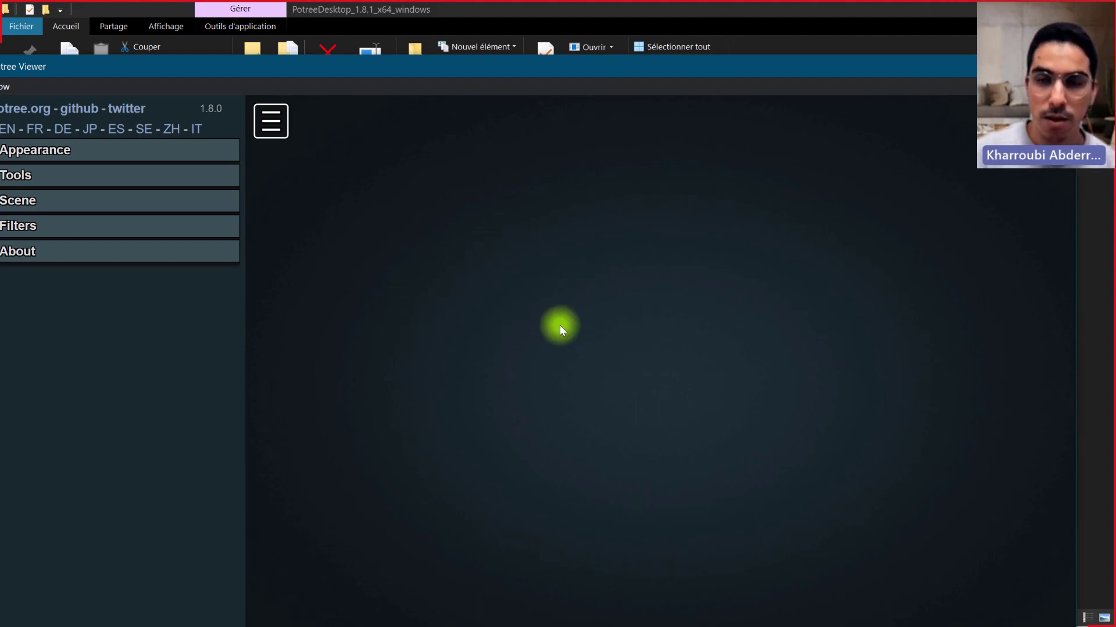
click(1026, 67)
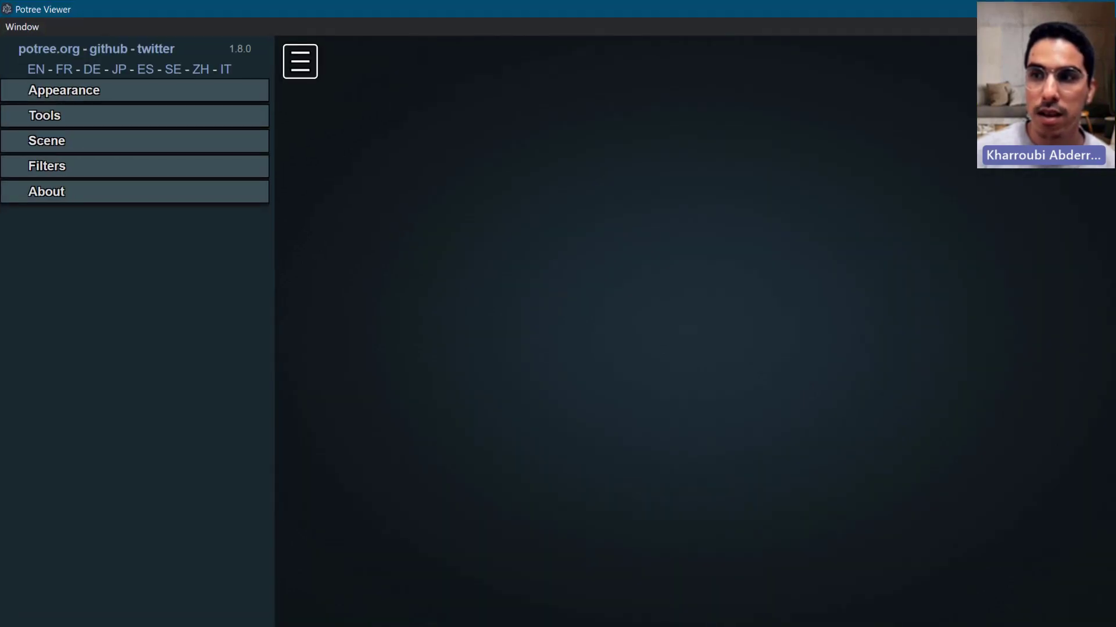
click(1032, 8)
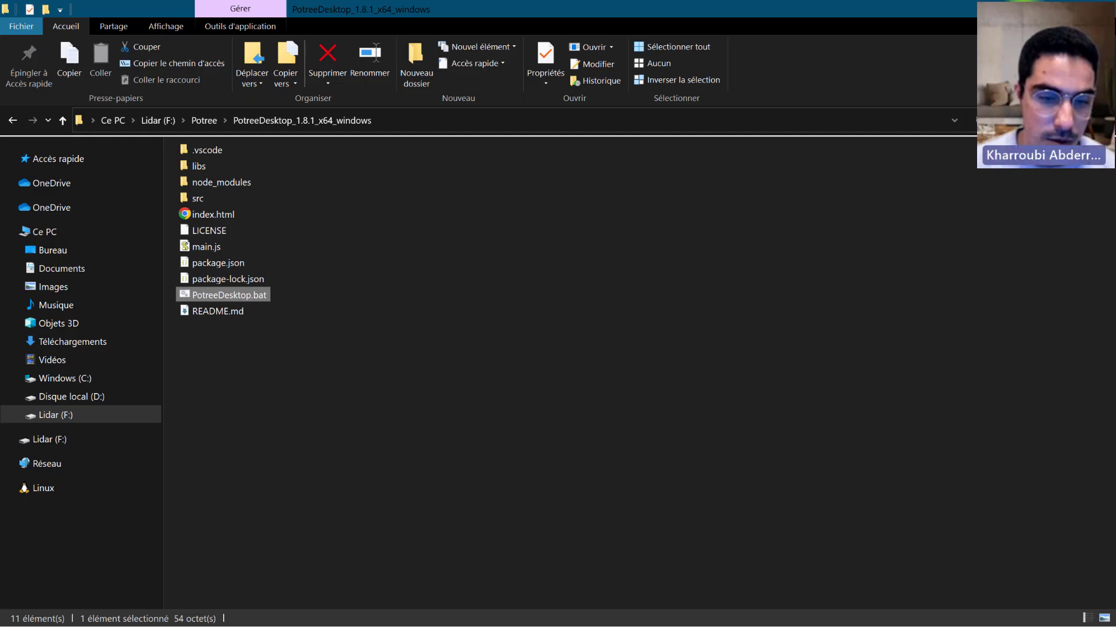
Switch to Chrome and open the Géoservices LiDAR HD page at geoservices.ign.fr/lidarhd
key(alt+Tab)
click(697, 51)
text(l)
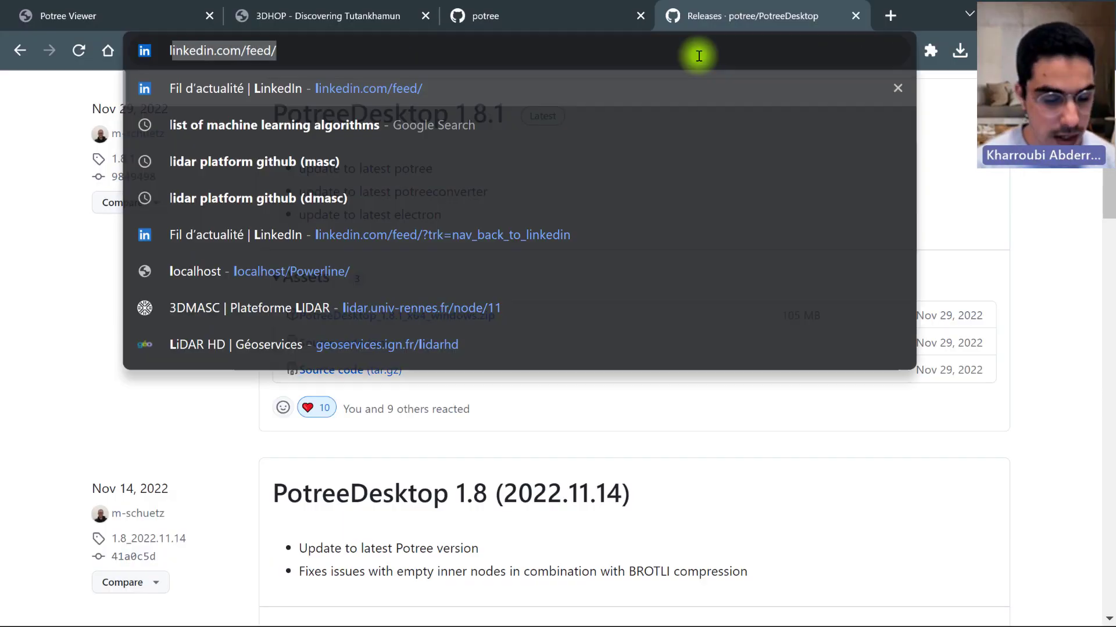
text(ida)
key(Return)
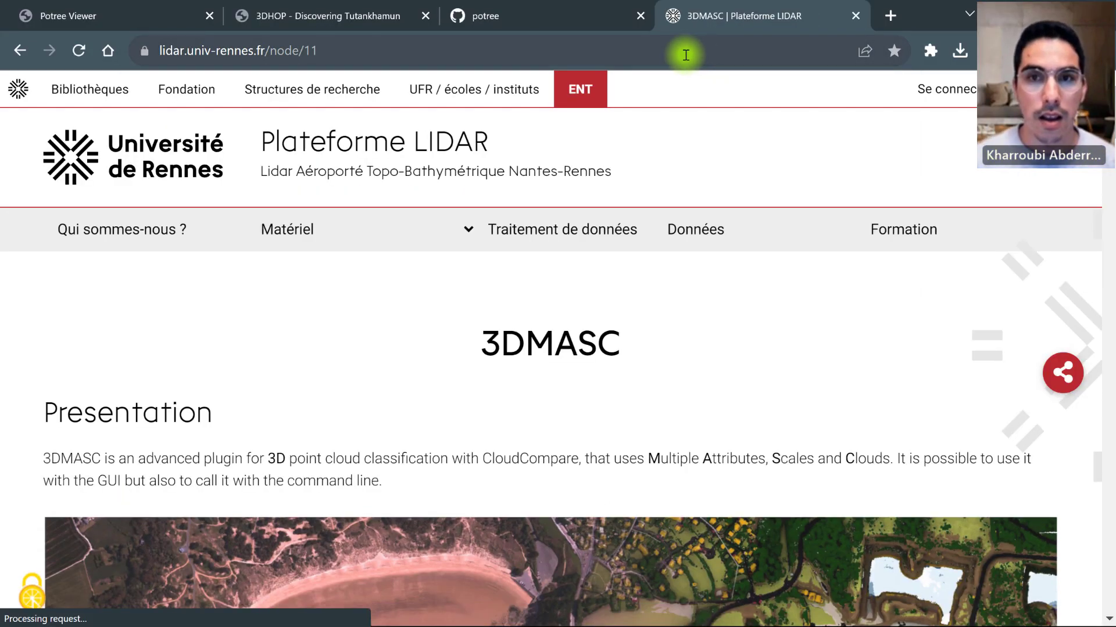
click(686, 55)
text(lidarh)
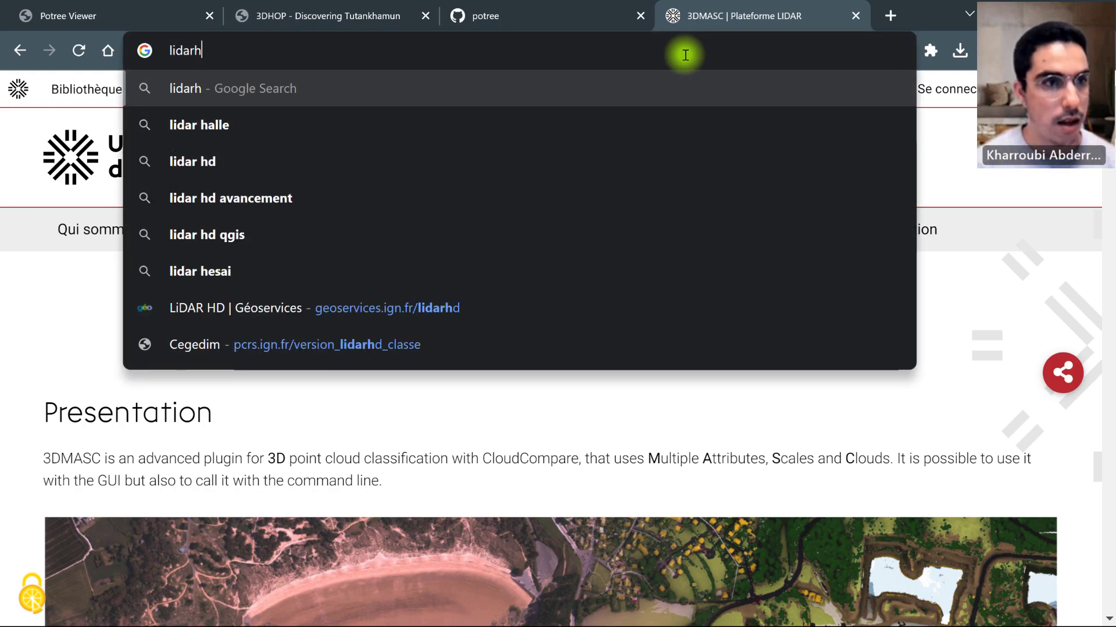
key(BackSpace)
key(BackSpace)
text(r hd)
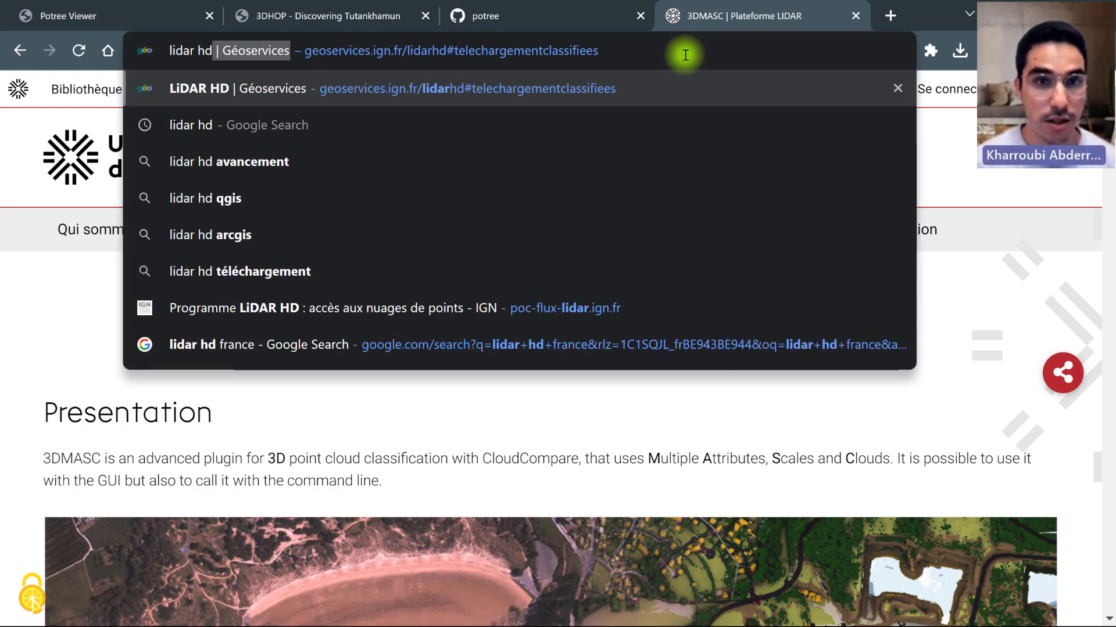
key(Return)
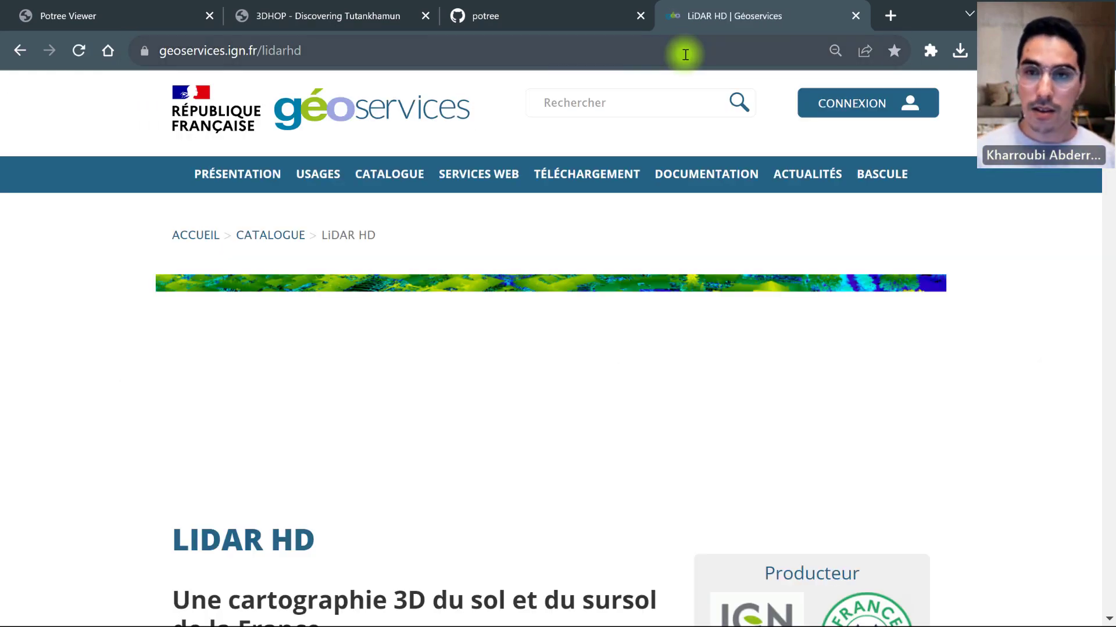
Open the Prototype COPC site from the LiDAR HD page and go to its tile map
scroll(163, 259, down, 12)
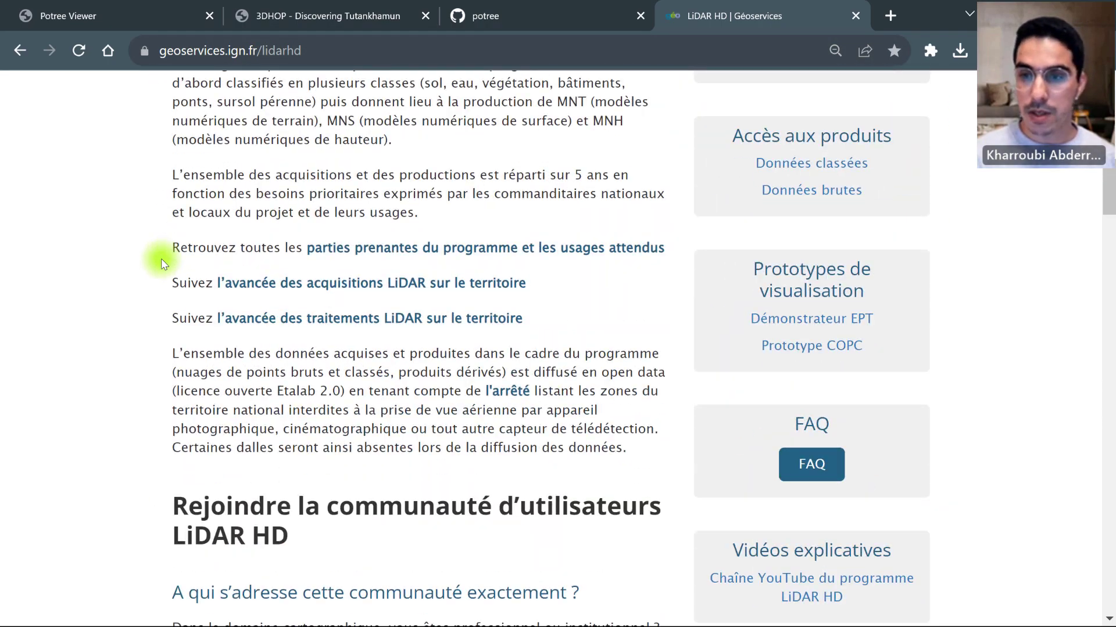
click(787, 346)
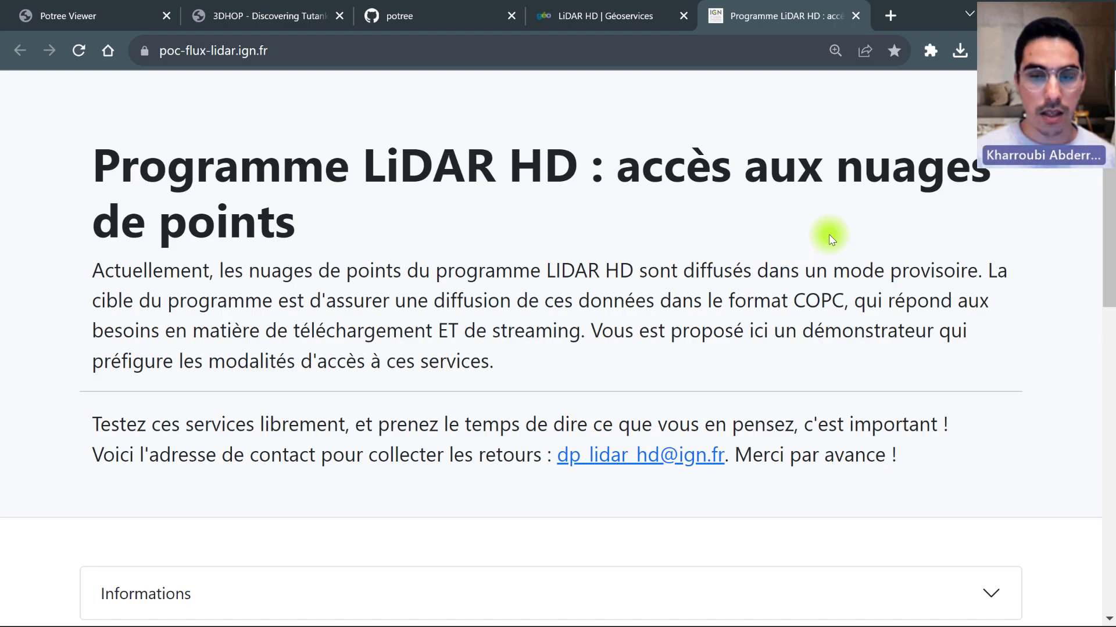
scroll(8, 261, down, 10)
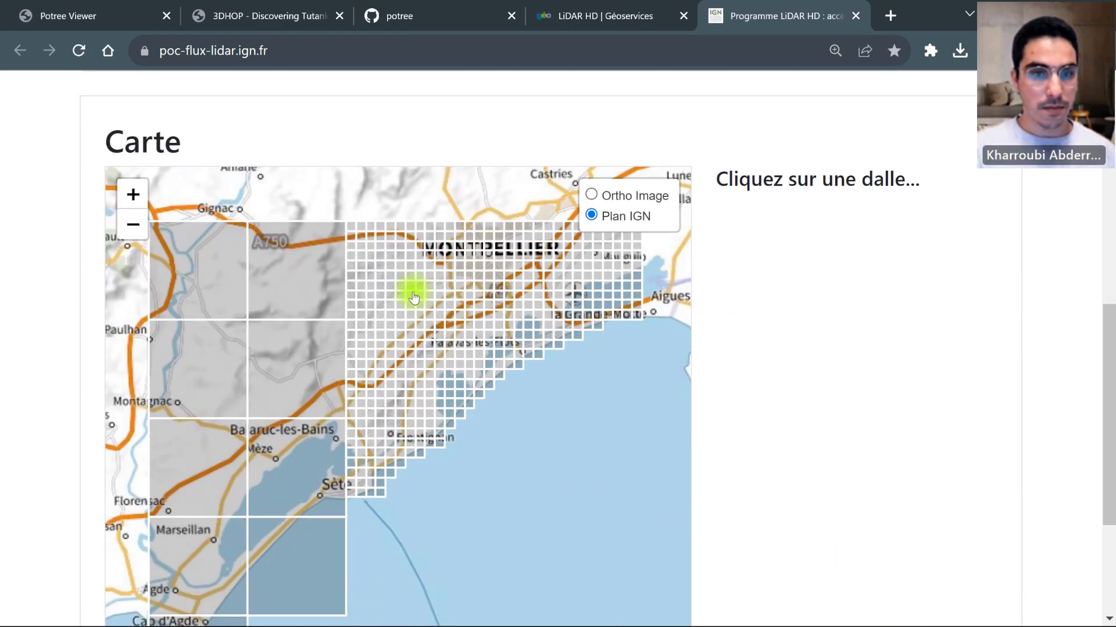
Select tile 0770_6280 at Montpellier on the map to bring up its download and visualization options
scroll(493, 281, up, 3)
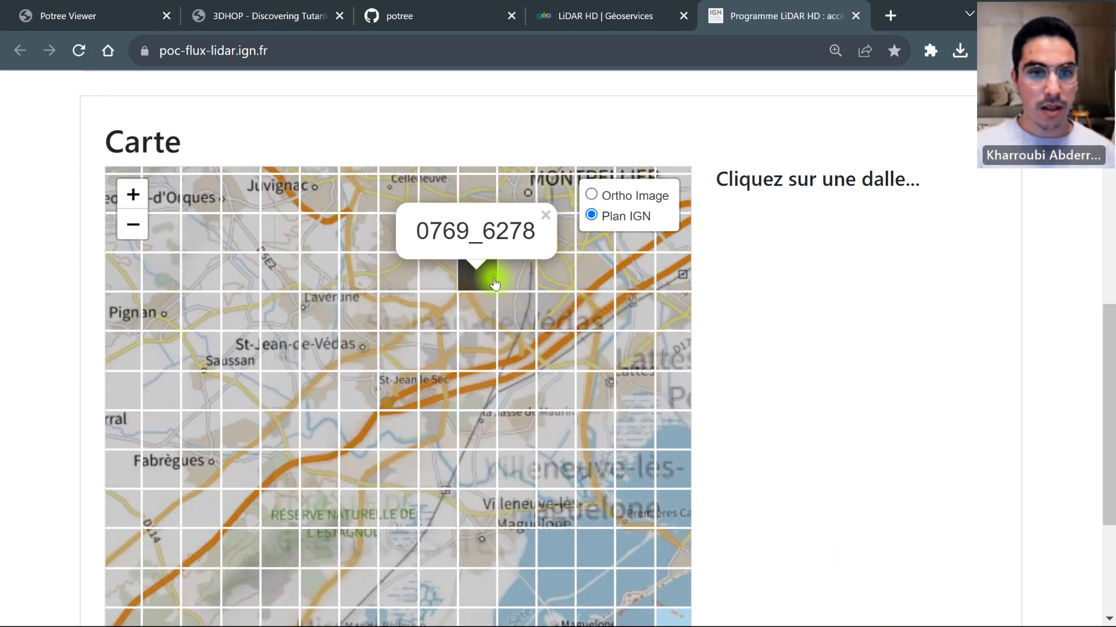
scroll(482, 286, up, 1)
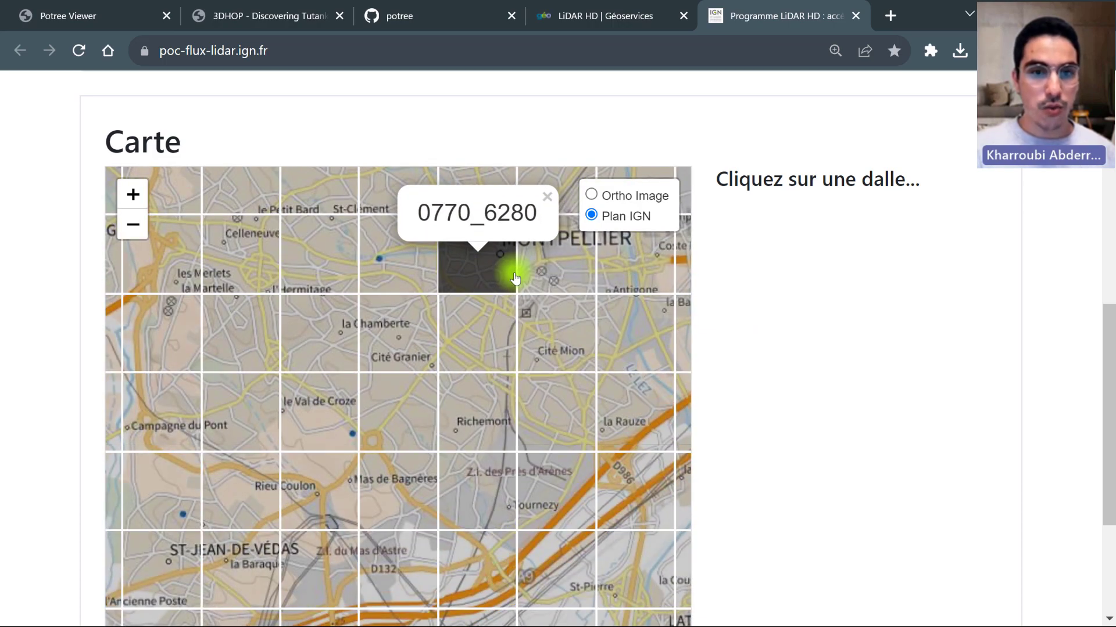
drag(483, 267, 472, 336)
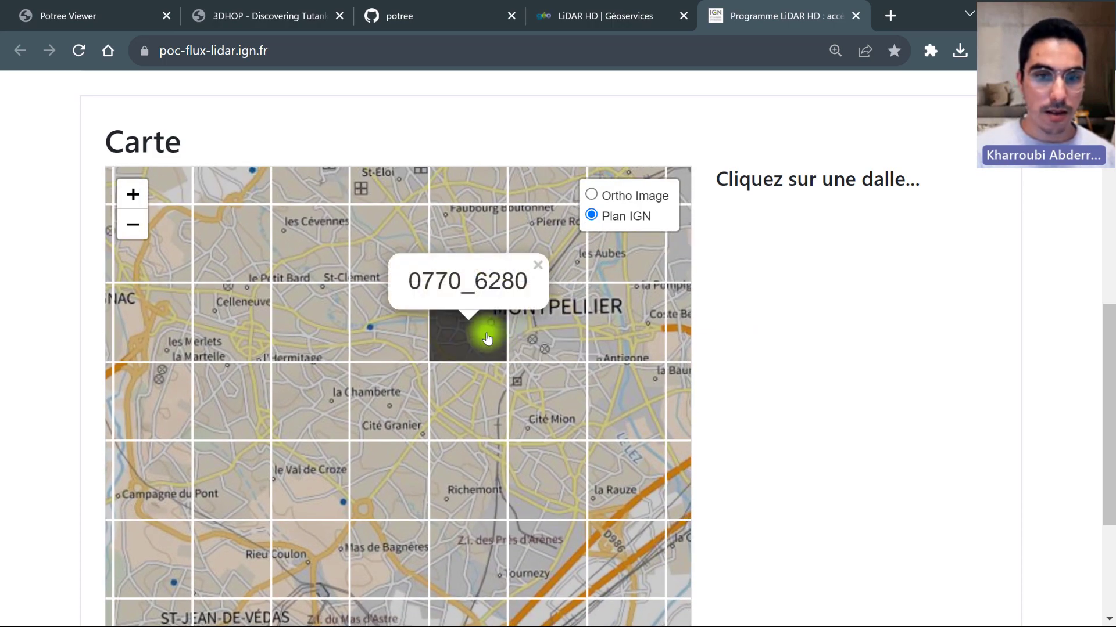
click(487, 339)
click(775, 230)
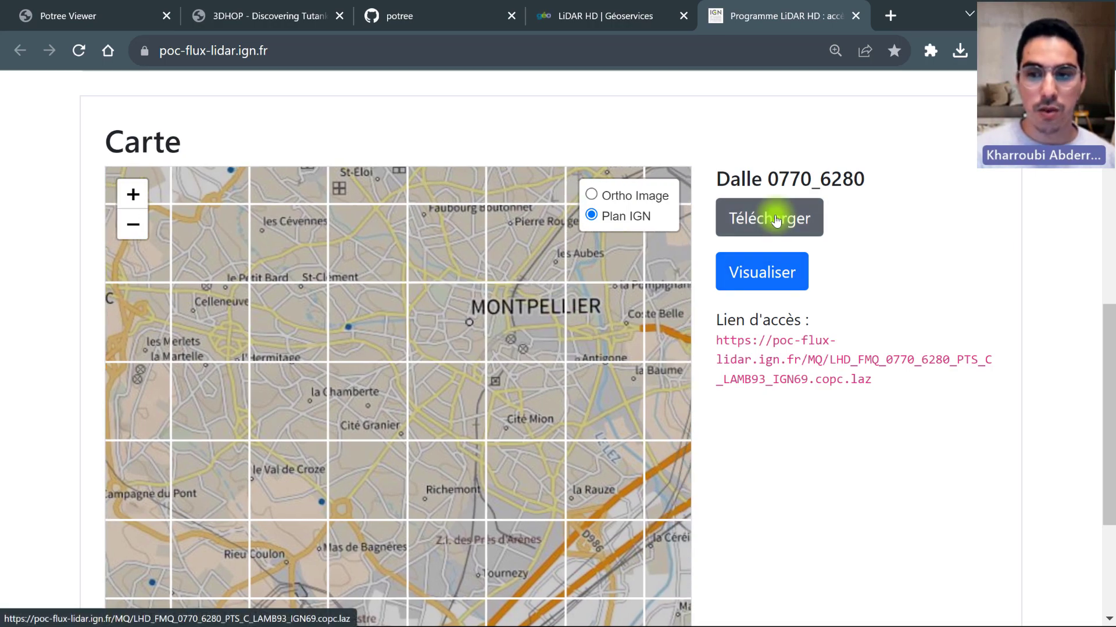
click(506, 328)
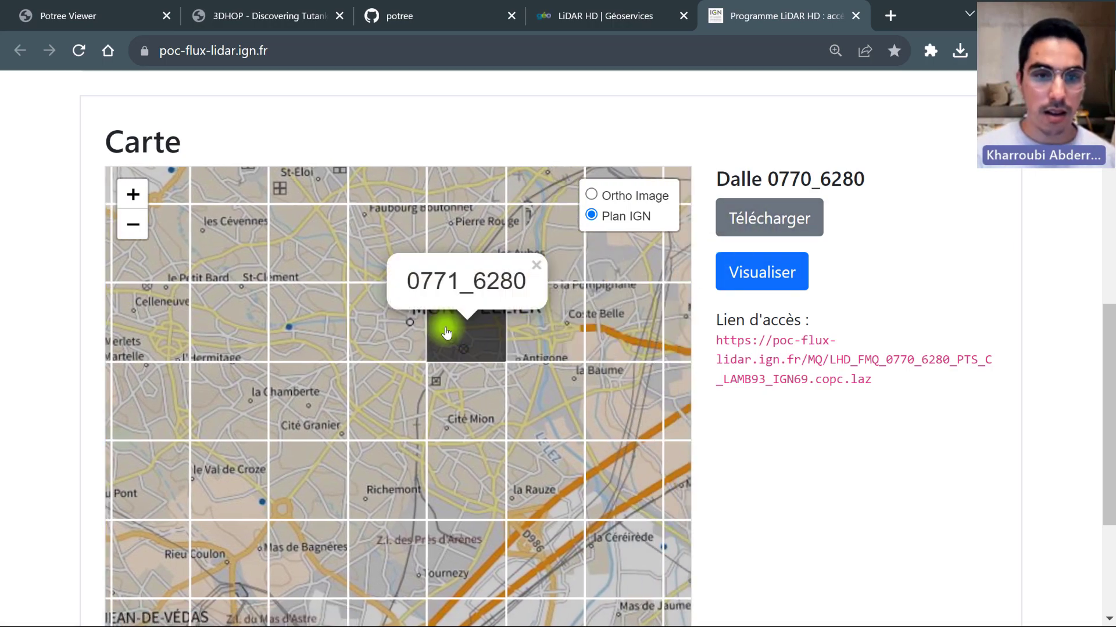
Select tiles 0770_6279 and 0771_6279 one after the other on the map to view their download options
click(361, 414)
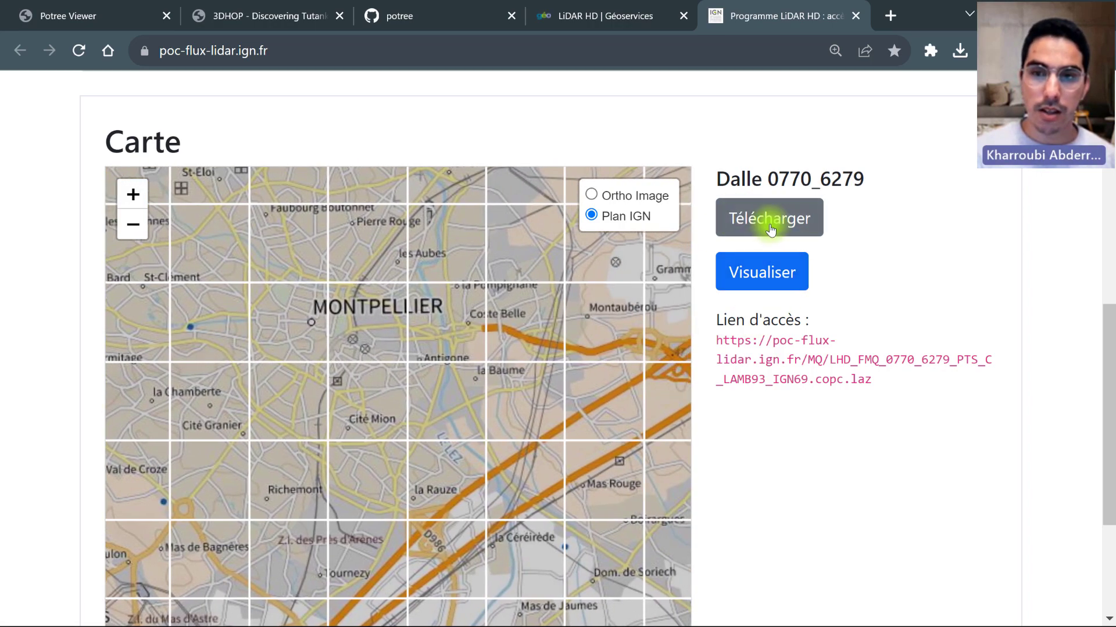
click(341, 417)
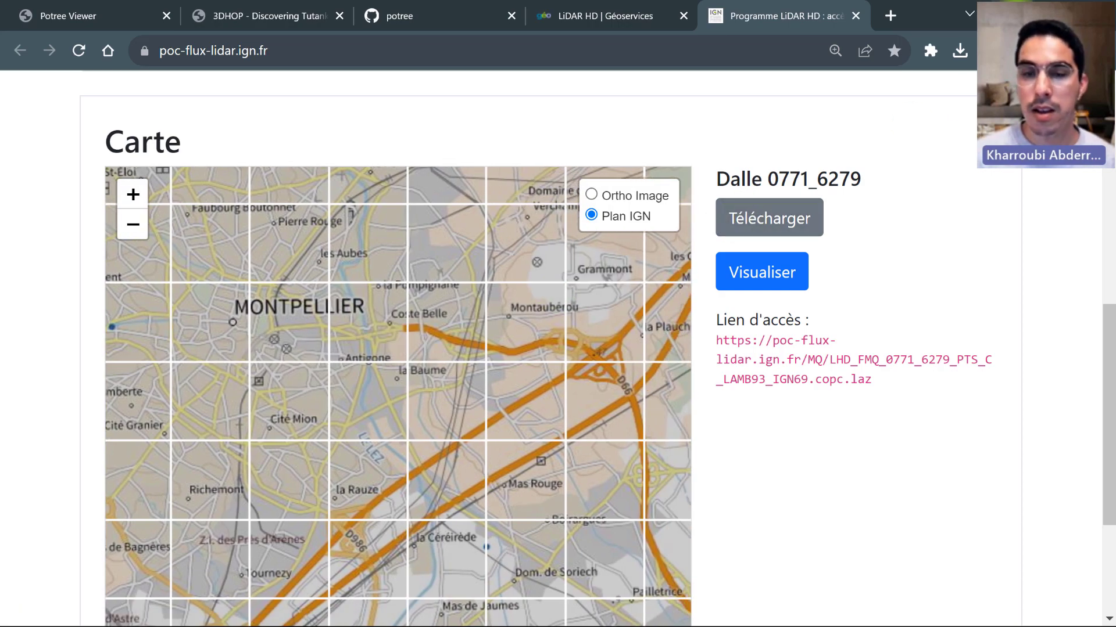
Switch to File Explorer and open the RAW folder inside F:\Potree
click(1024, 13)
click(365, 614)
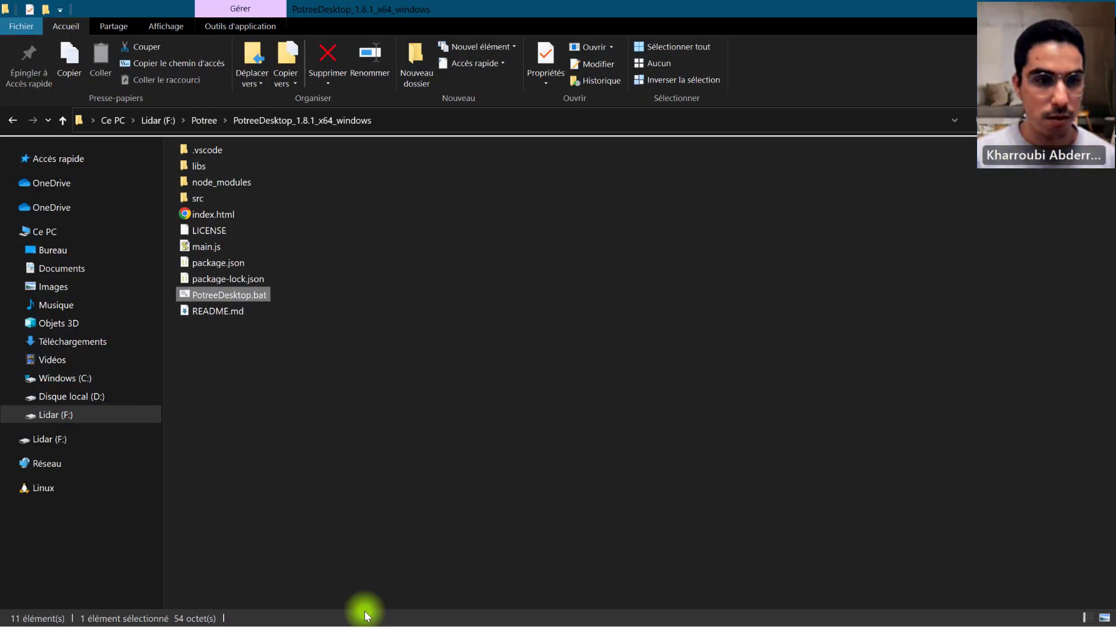
click(195, 119)
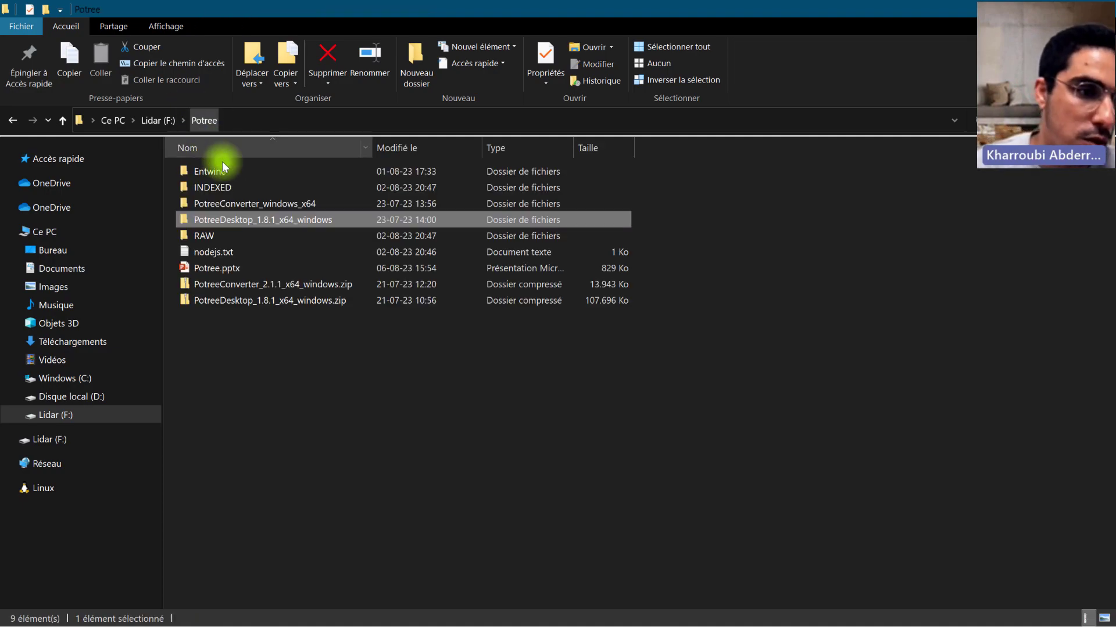
double_click(213, 237)
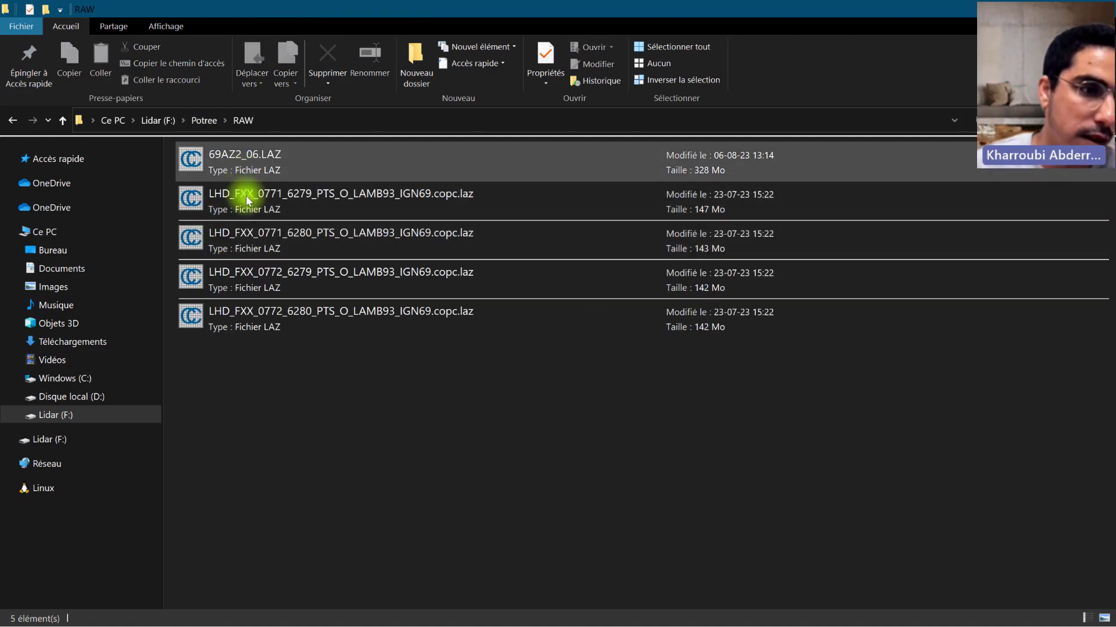
Select the four LHD_FXX .copc.laz tiles, 0771_6279 through 0772_6280, leaving out 69AZ2_06.LAZ
click(256, 206)
shift+click(294, 330)
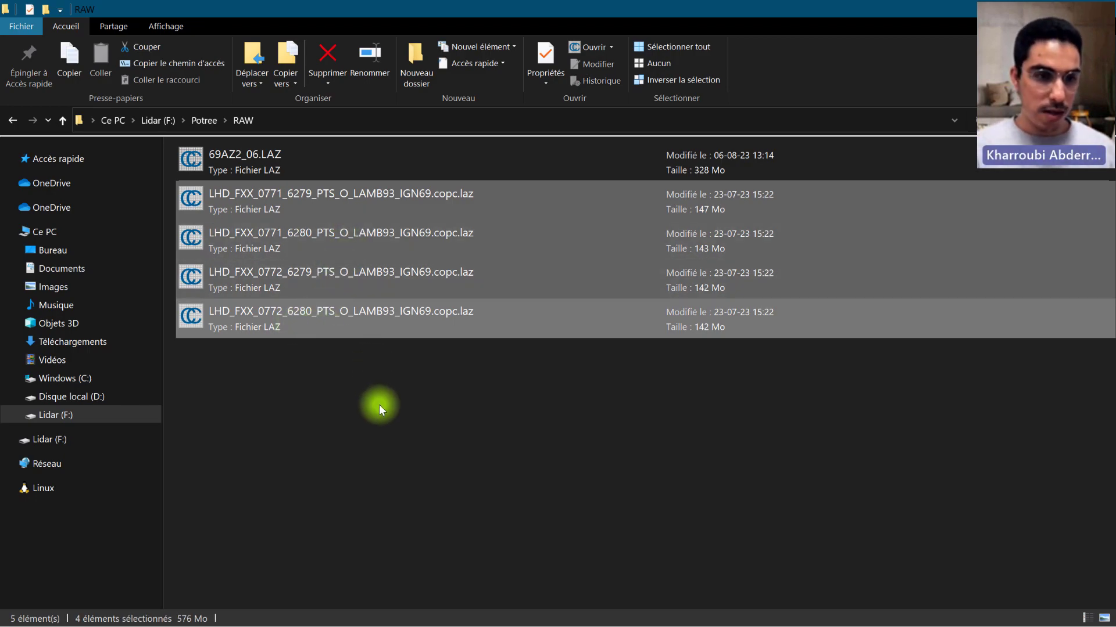
click(381, 353)
click(358, 319)
shift+click(349, 201)
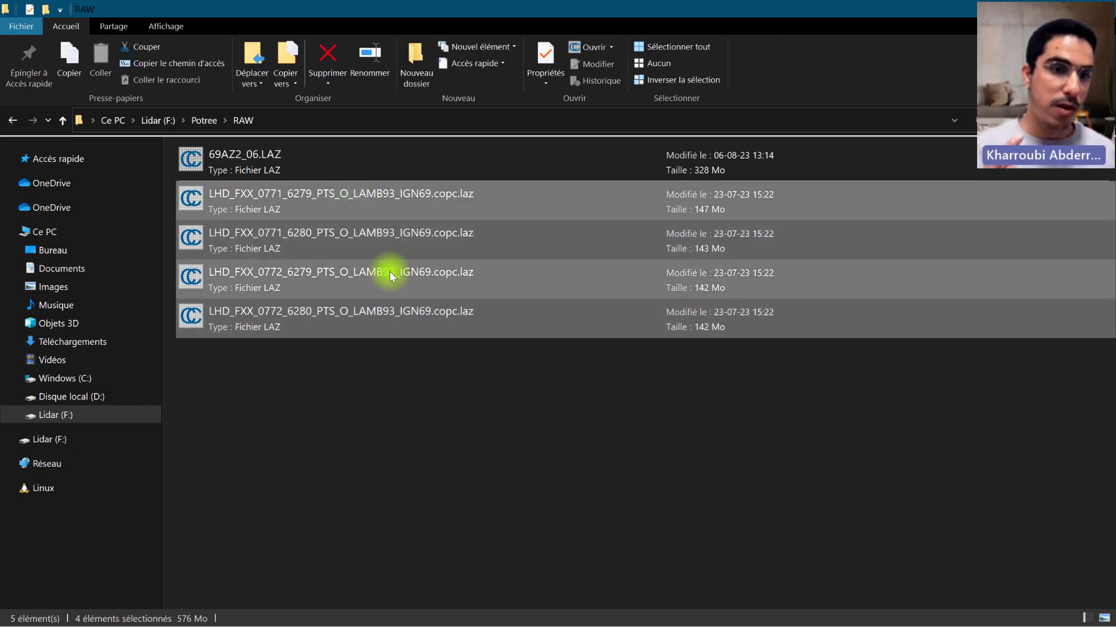
Arrange Potree Viewer beside the RAW folder window, drop the four selected LAZ files into the viewer and maximize it
drag(389, 271, 568, 620)
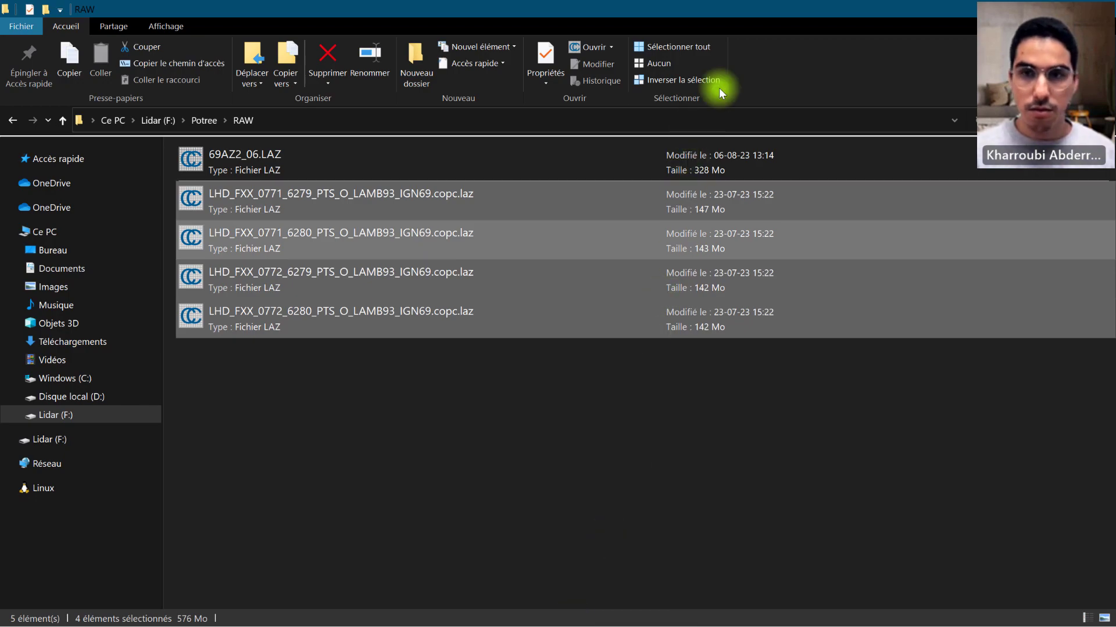
double_click(754, 12)
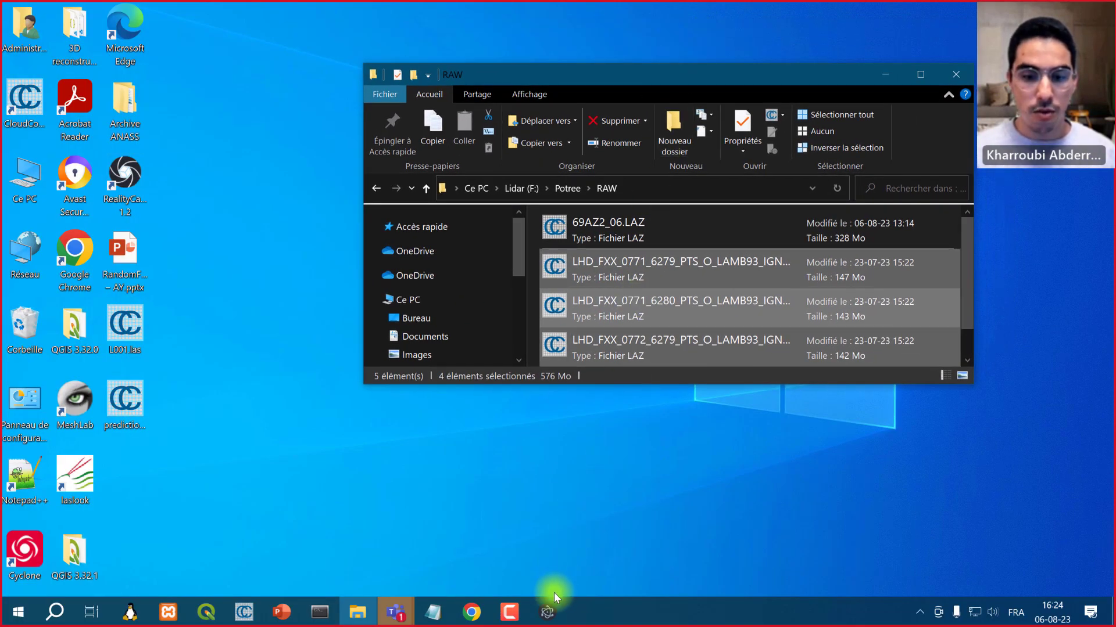
click(548, 611)
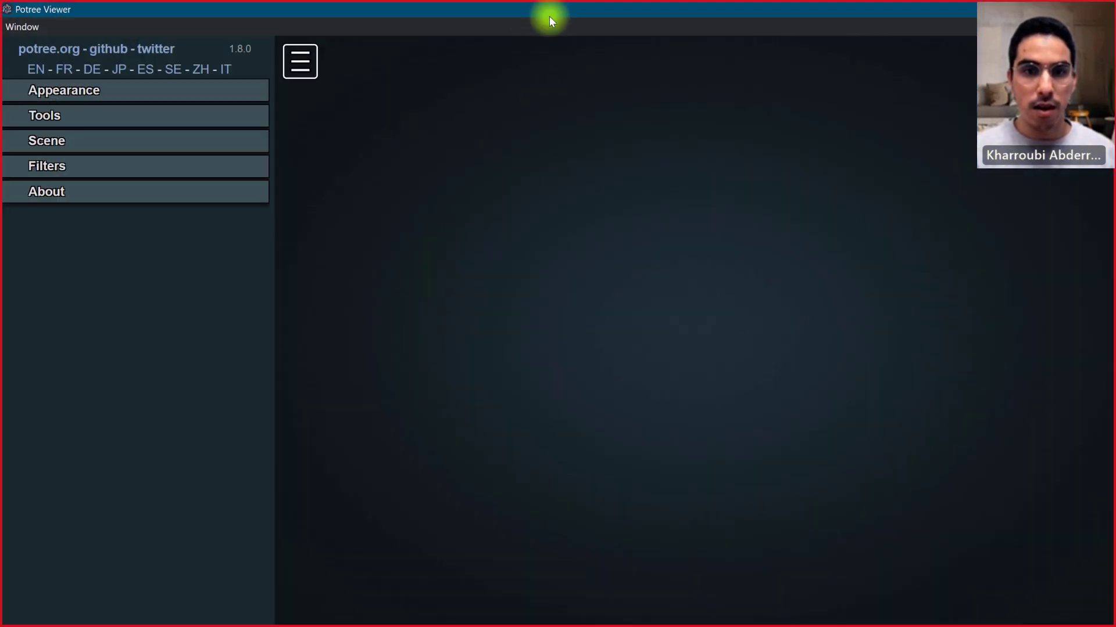
drag(549, 16, 513, 67)
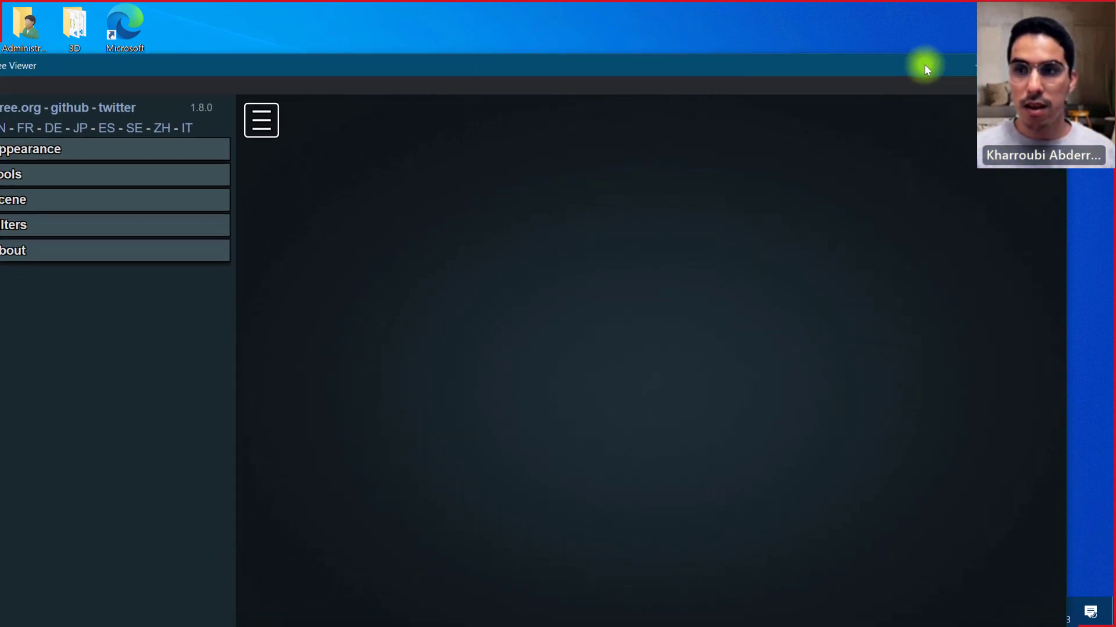
drag(924, 64, 936, 192)
drag(687, 69, 747, 18)
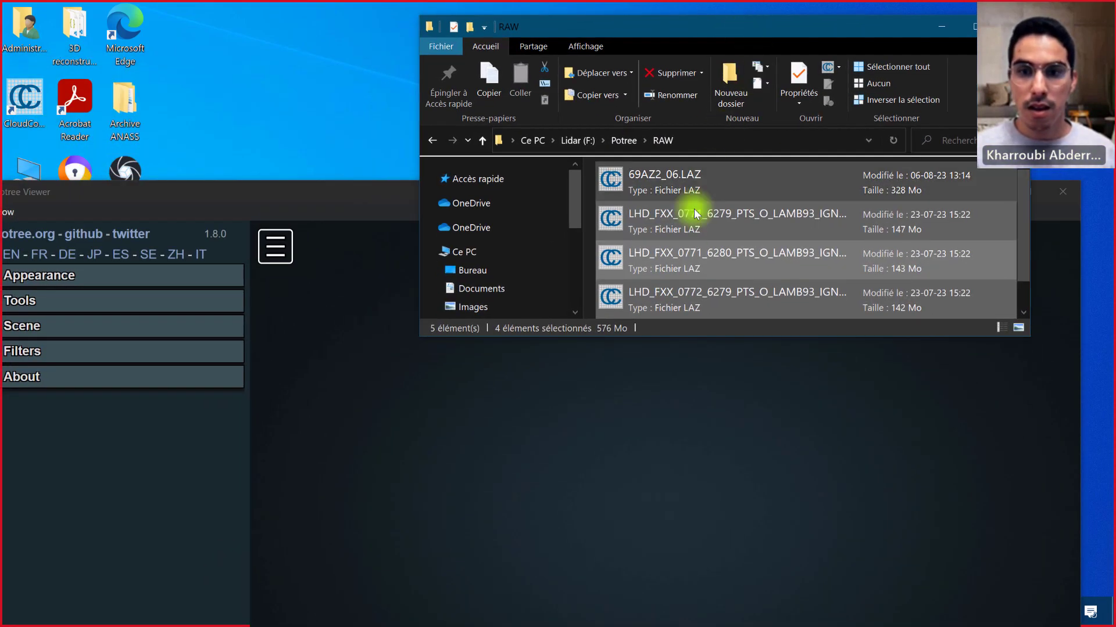
drag(691, 232, 598, 392)
double_click(670, 192)
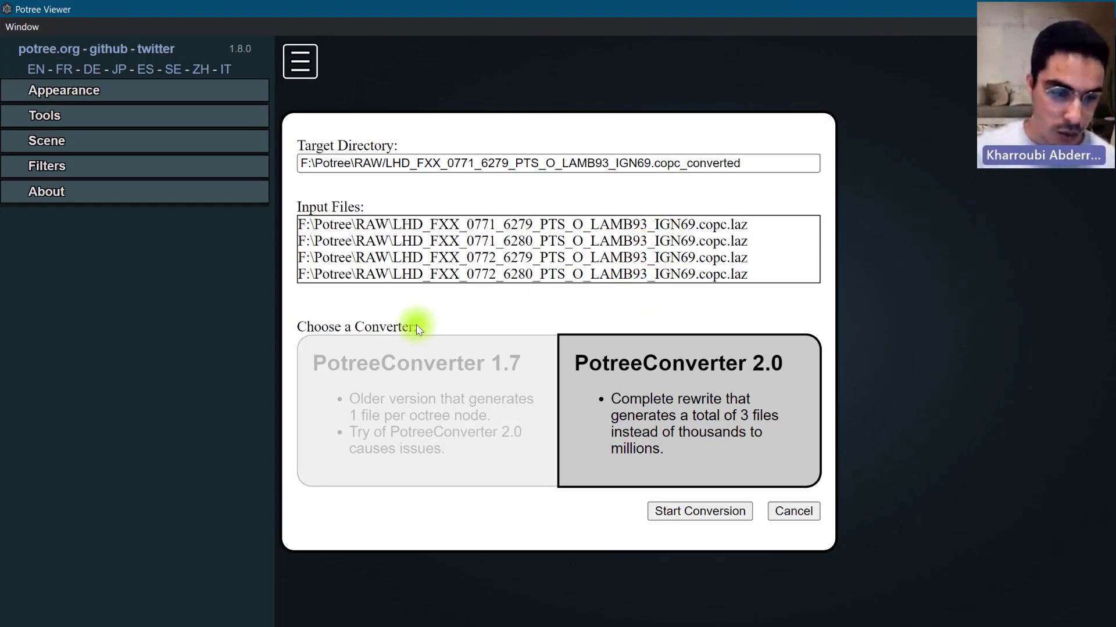
Compare the PotreeConverter 1.7 and 2.0 options, ending with PotreeConverter 2.0 chosen
click(436, 395)
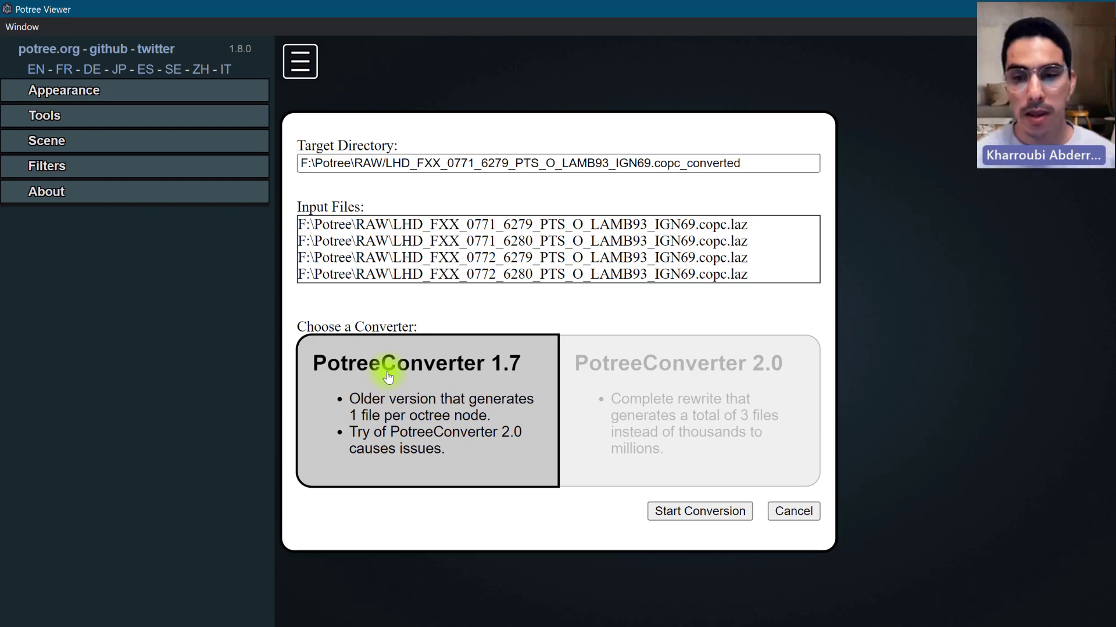
click(620, 410)
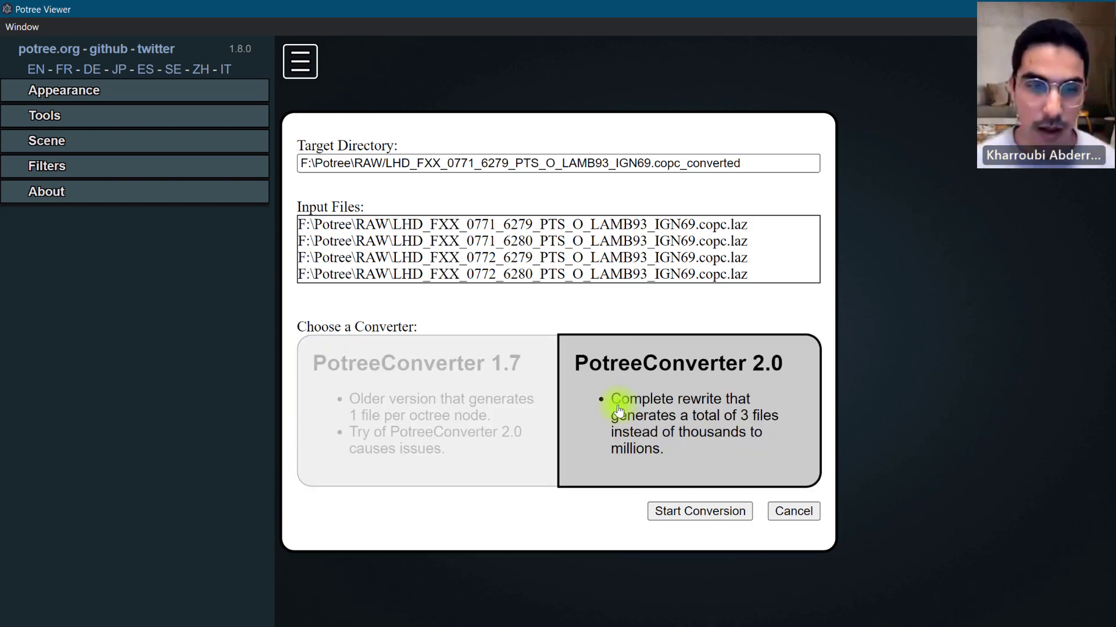
click(501, 390)
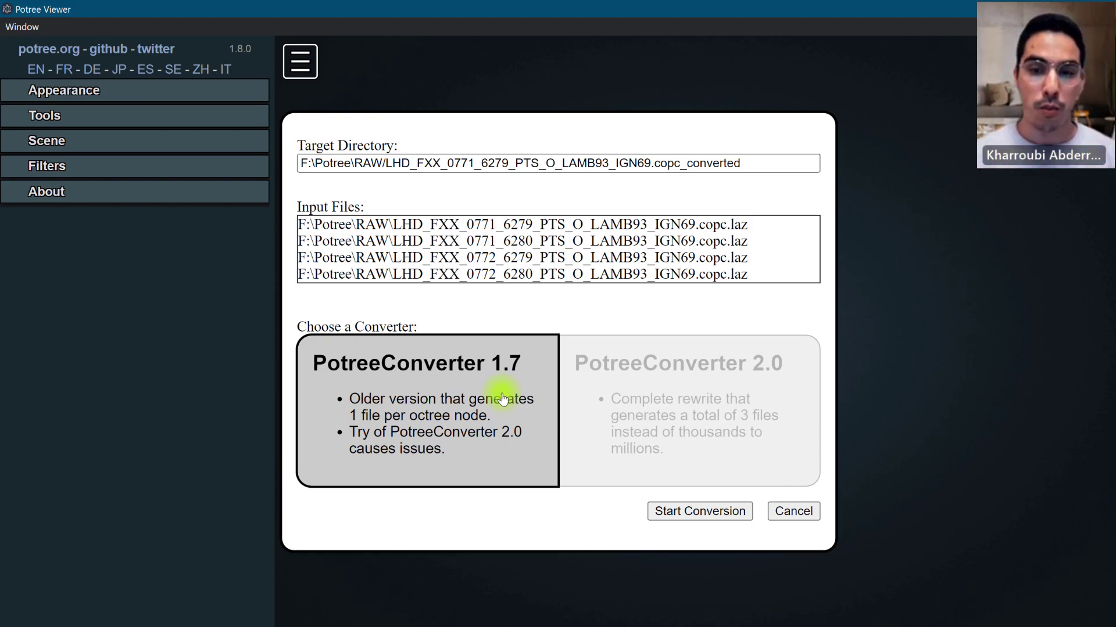
click(677, 390)
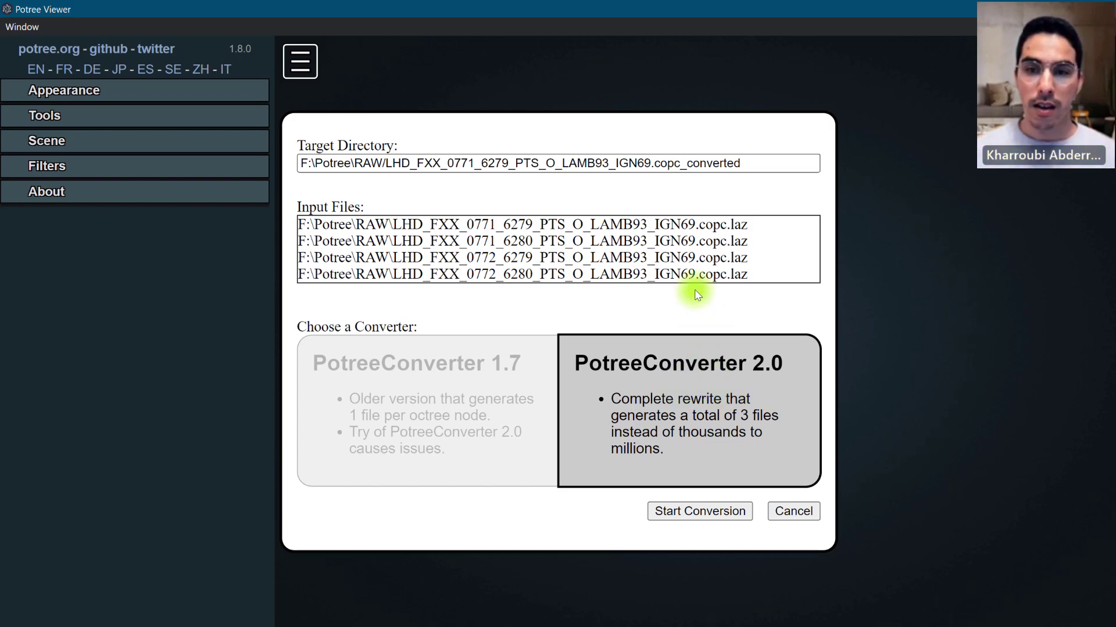
Replace the RAW folder with INDEXED in the conversion's target directory path
drag(755, 282, 372, 212)
drag(746, 163, 382, 163)
click(384, 164)
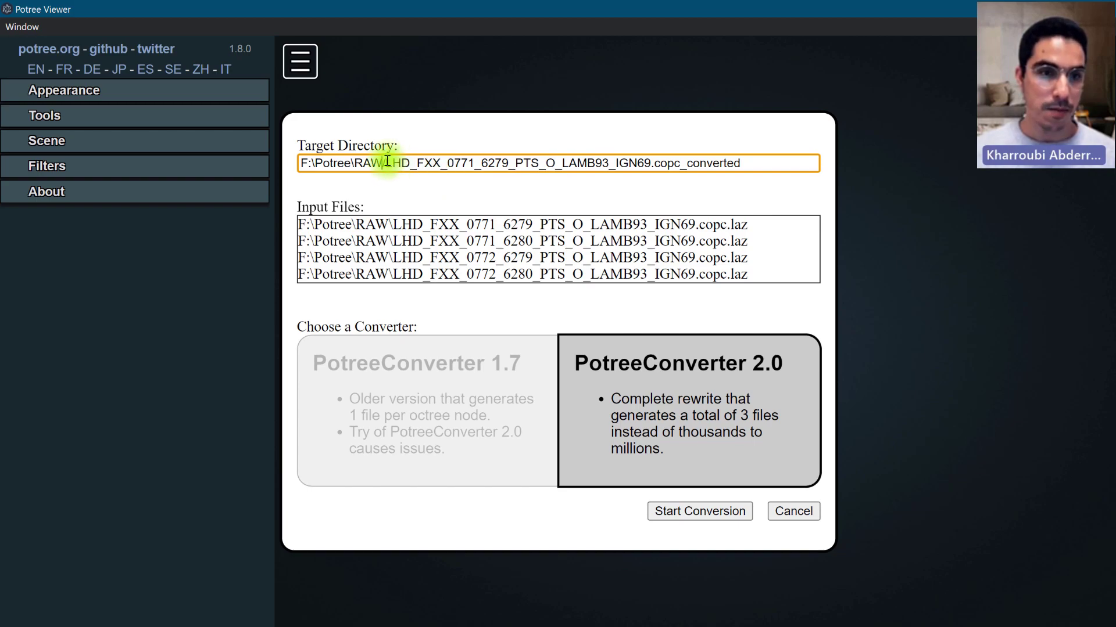
key(BackSpace)
key(BackSpace)
key(BackSpace)
key(BackSpace)
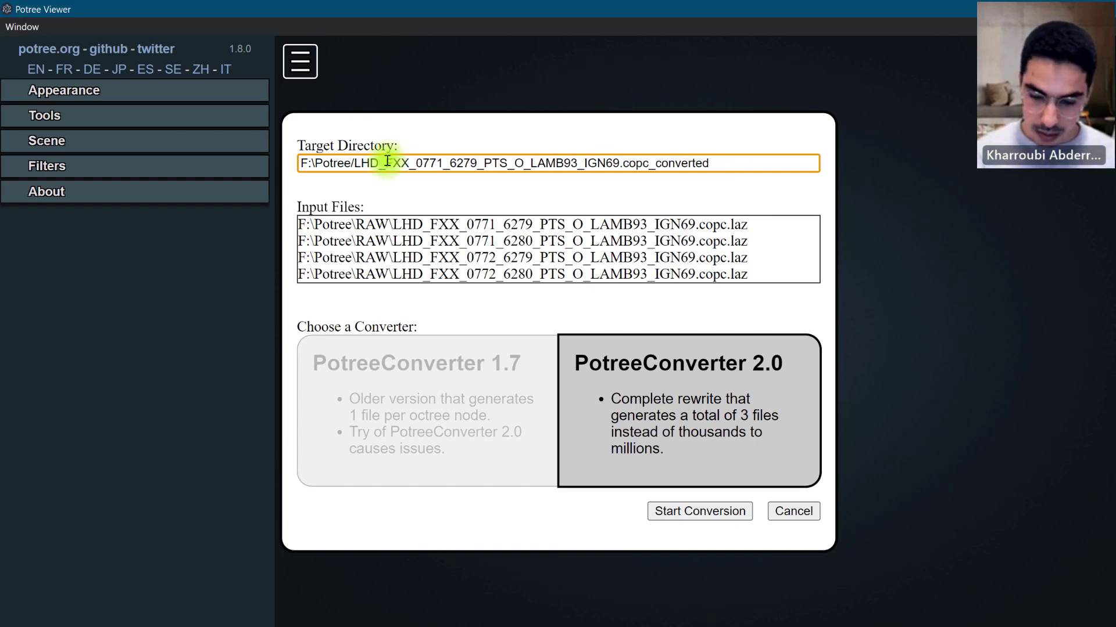
text(IND\)
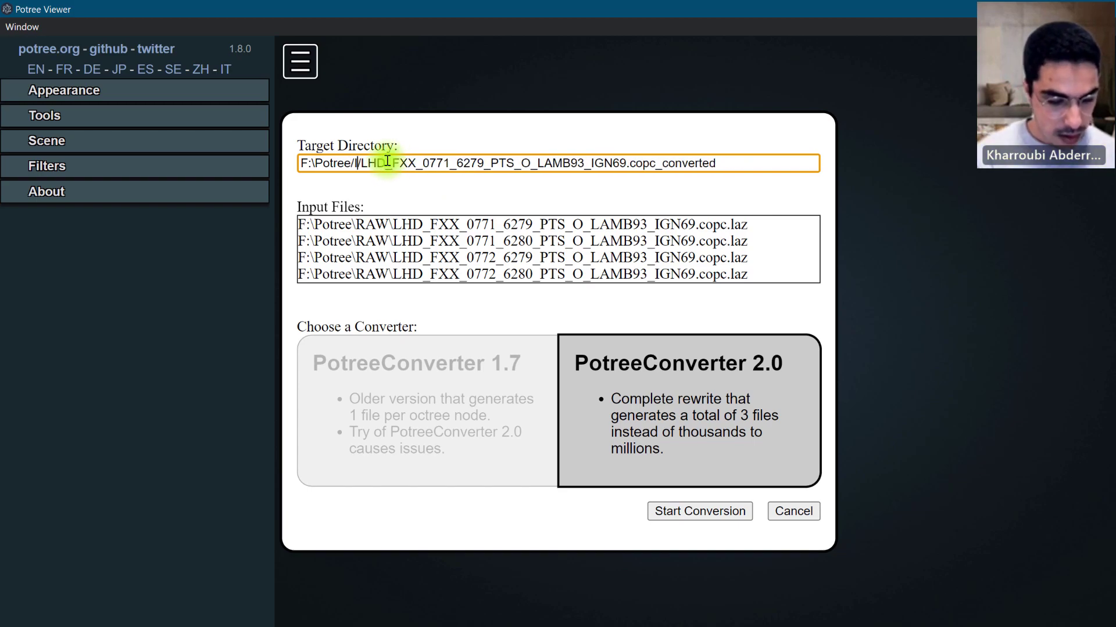
text(EXED/)
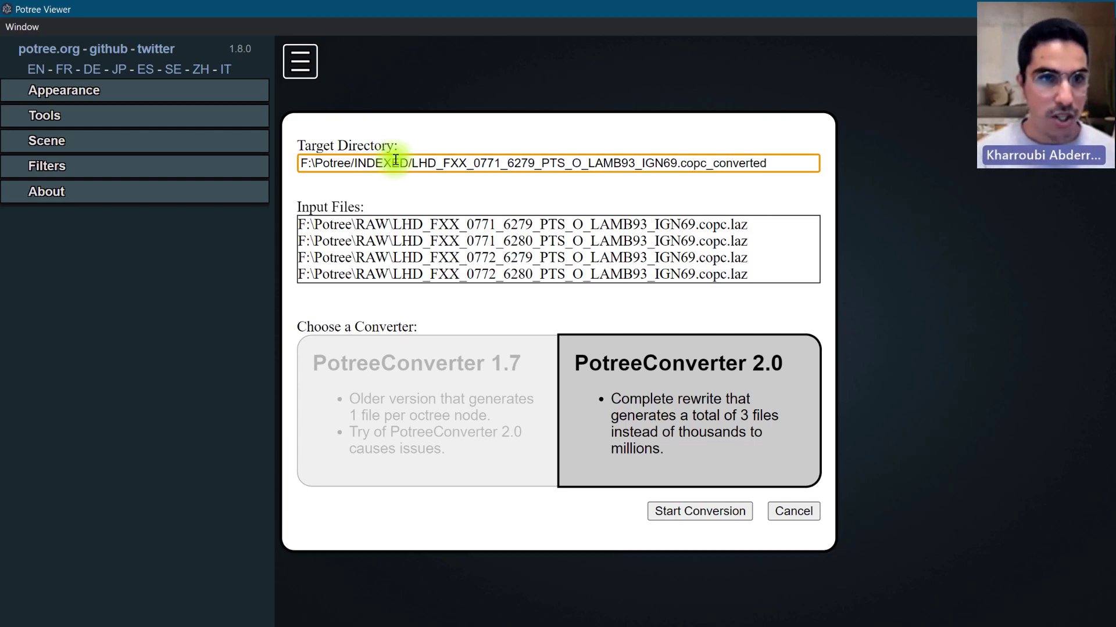
Name the output folder LiDAR_Merged in the target directory and start the conversion with PotreeConverter 2.0
drag(779, 164, 414, 170)
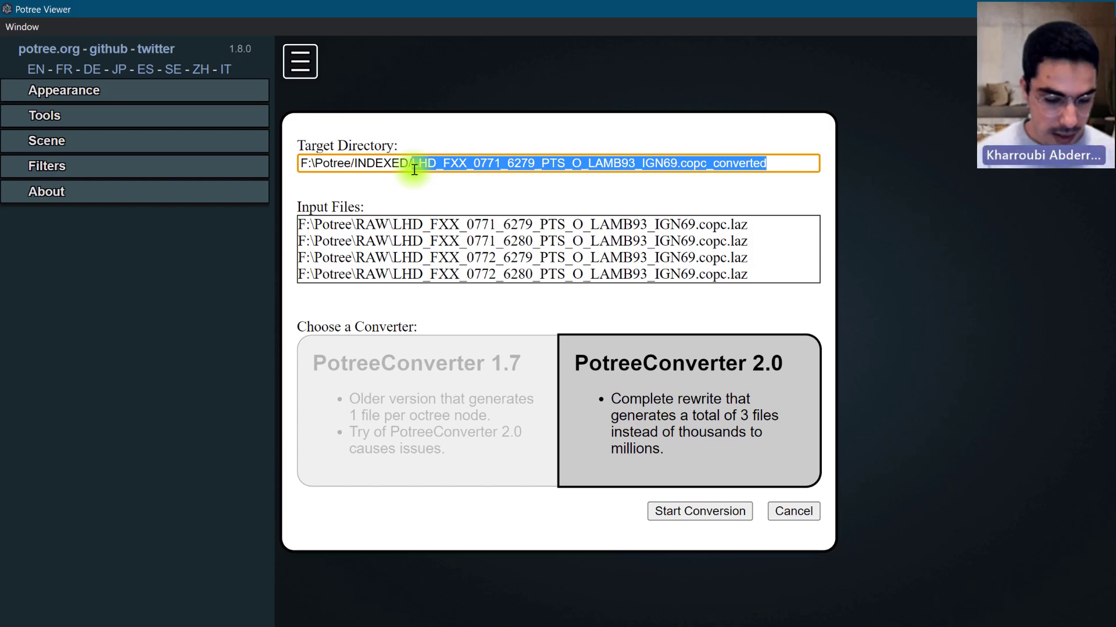
text(LiDAR)
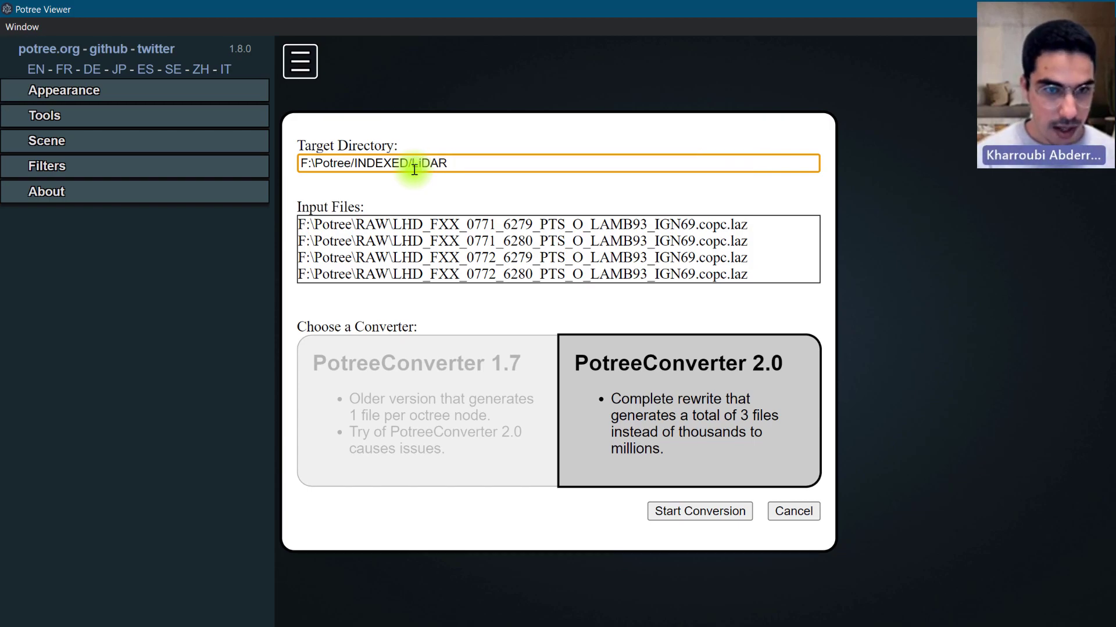
text(_Merged)
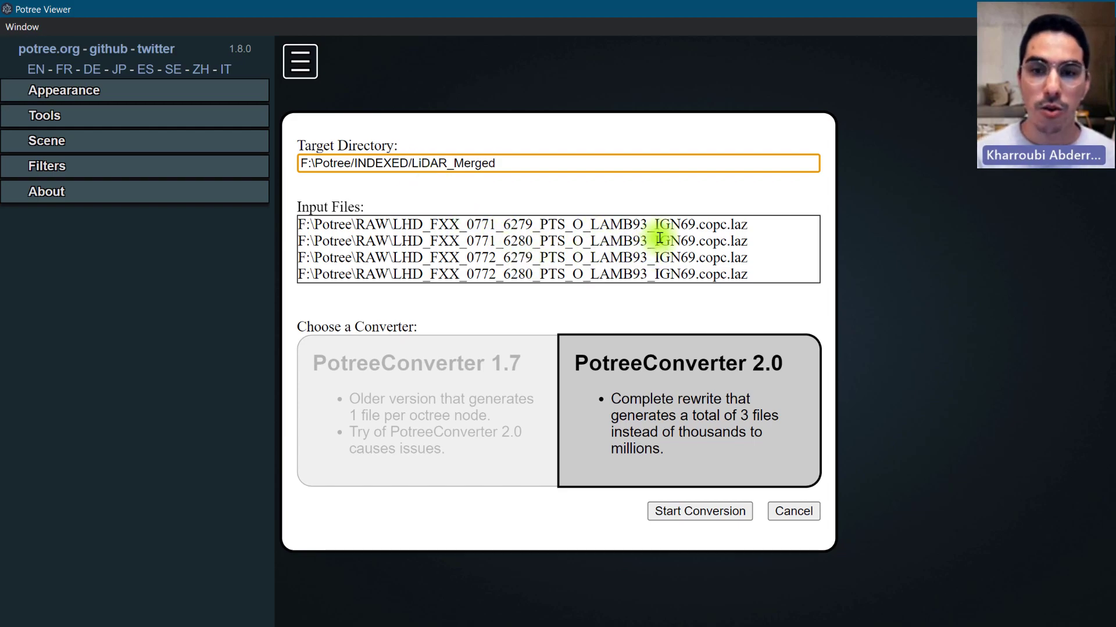
click(684, 512)
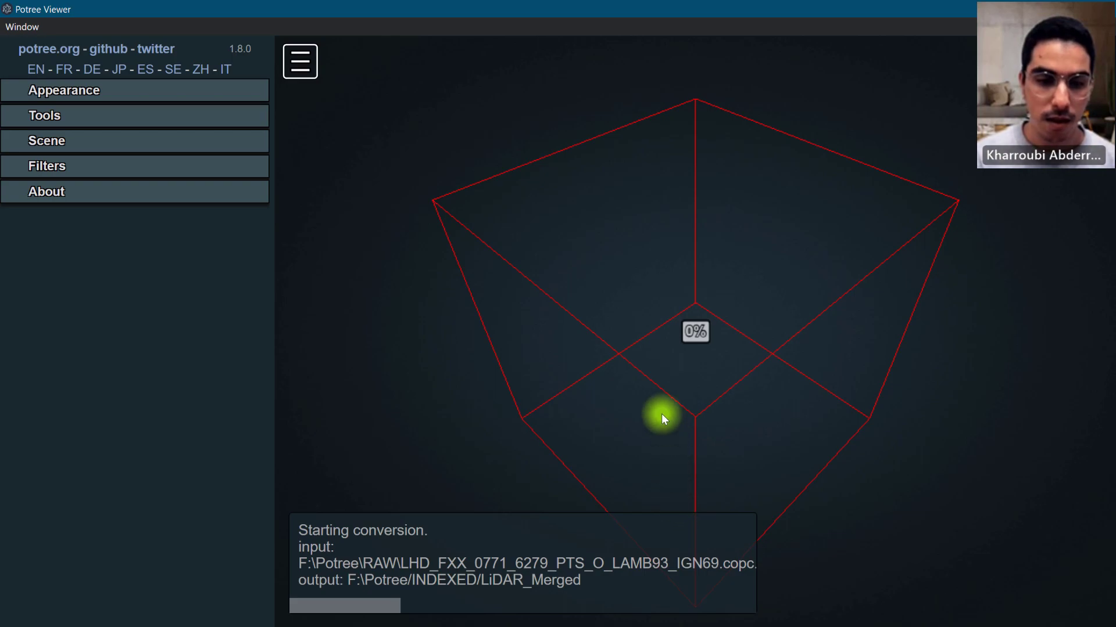